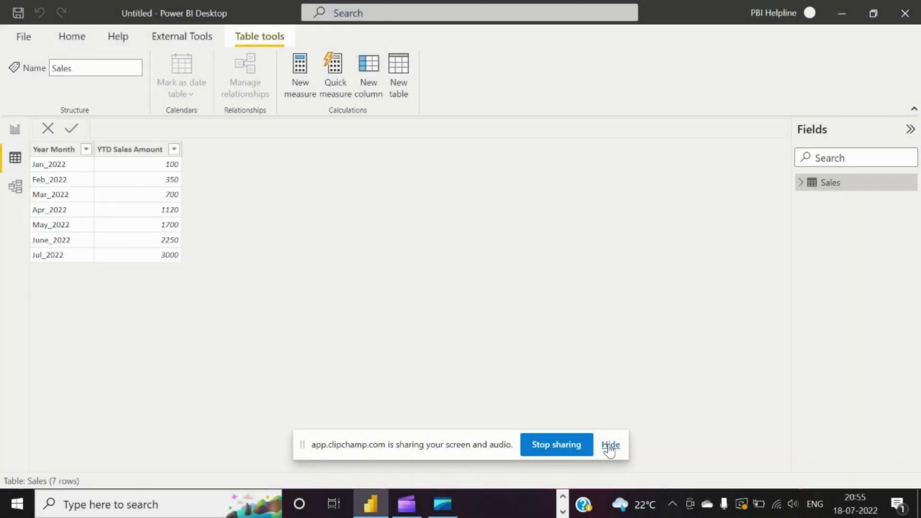
Dismiss the screen-sharing notice and show the Sales table's fields in Report view
{"action": "left_click", "coordinate": [610, 444]}
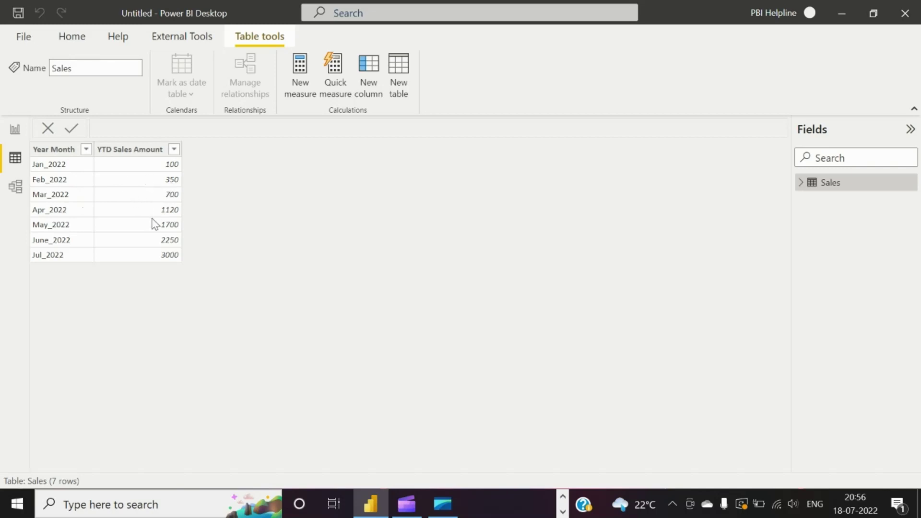
{"action": "left_click", "coordinate": [160, 260]}
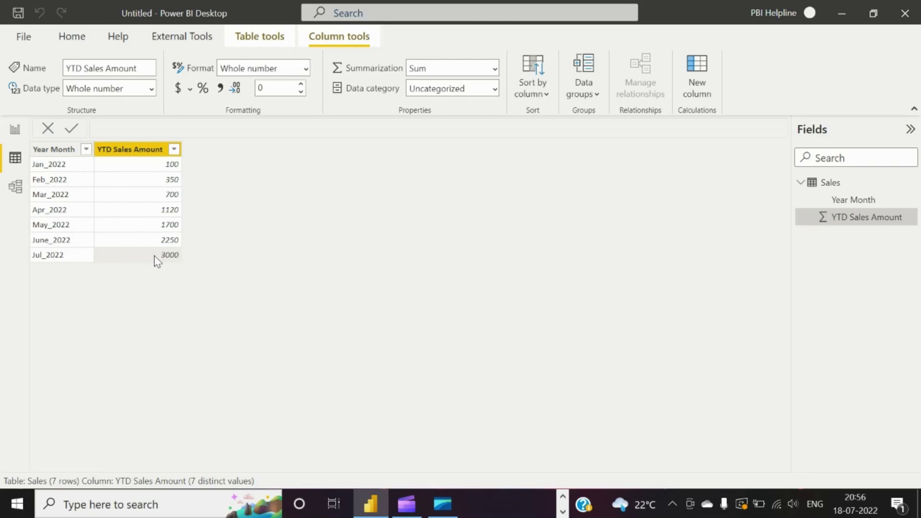
{"action": "left_click", "coordinate": [15, 130]}
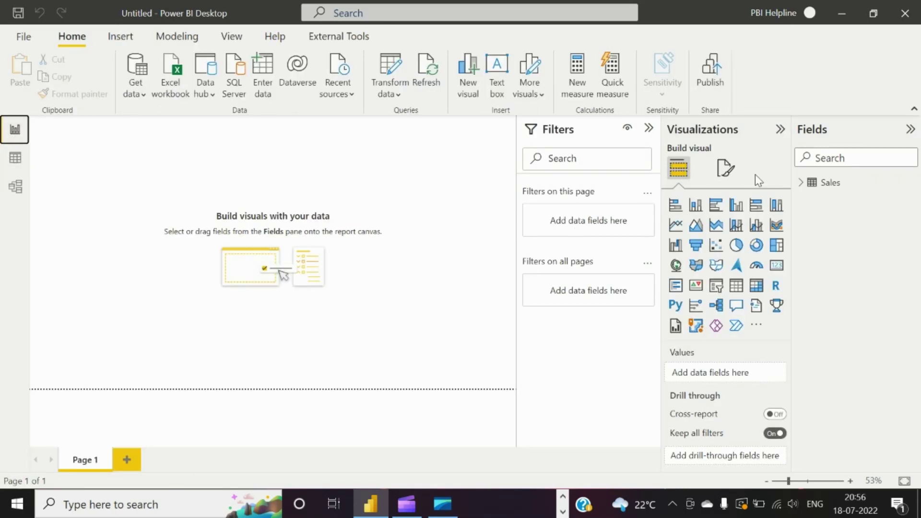
{"action": "left_click", "coordinate": [801, 184]}
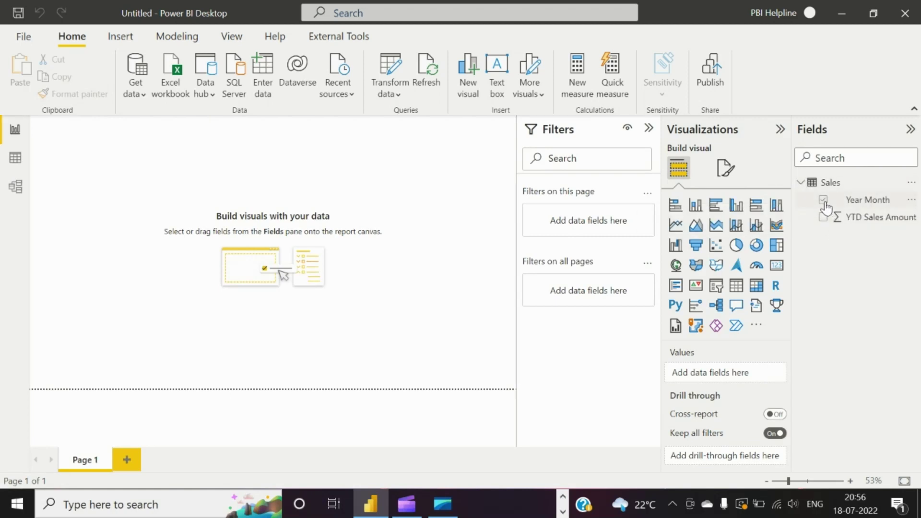
Add a line chart of YTD Sales Amount by Year Month and move it further into the page
{"action": "left_click", "coordinate": [677, 226]}
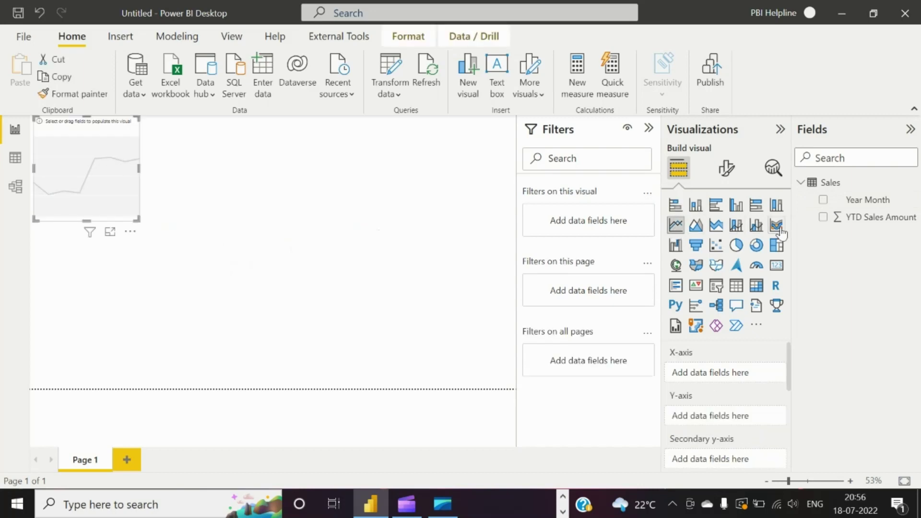
{"action": "left_click", "coordinate": [823, 201]}
{"action": "left_click", "coordinate": [823, 217]}
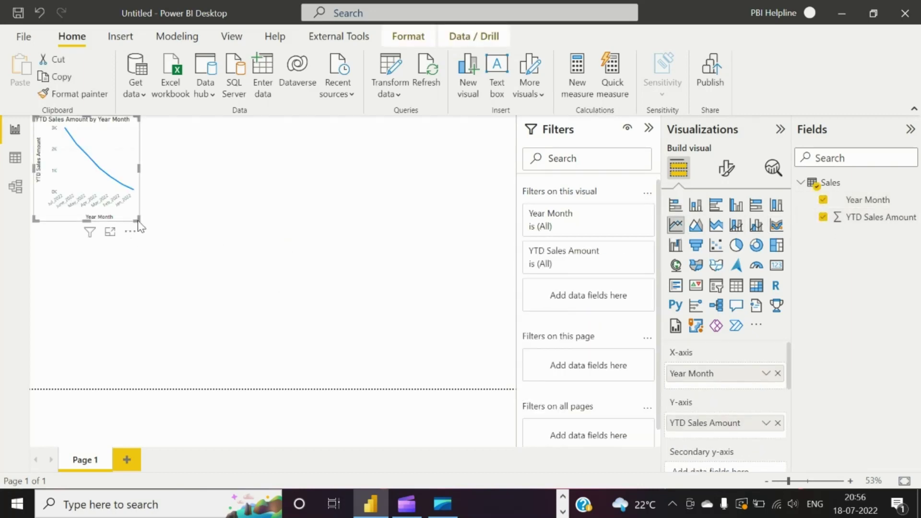
{"action": "left_click_drag", "start_coordinate": [129, 213], "coordinate": [203, 276]}
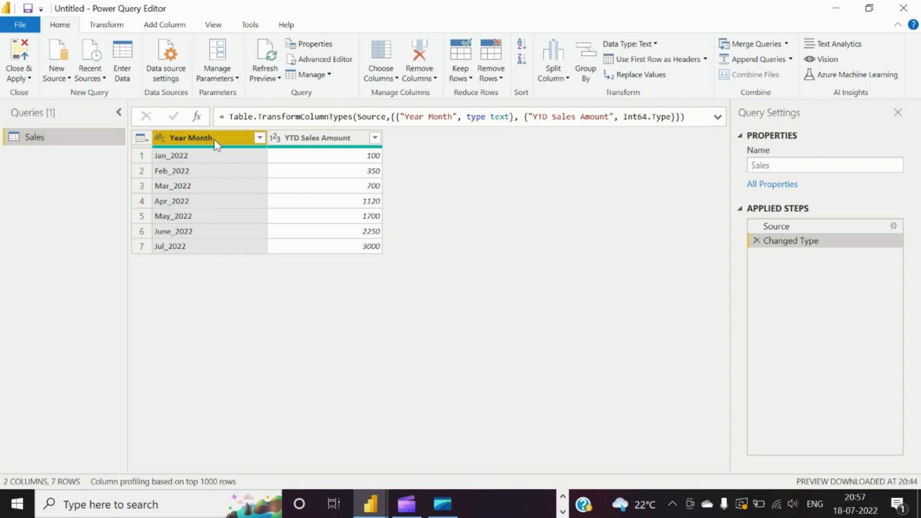
Replace '_' with nothing in Year Month and change its data type to Date
{"action": "right_click", "coordinate": [209, 141]}
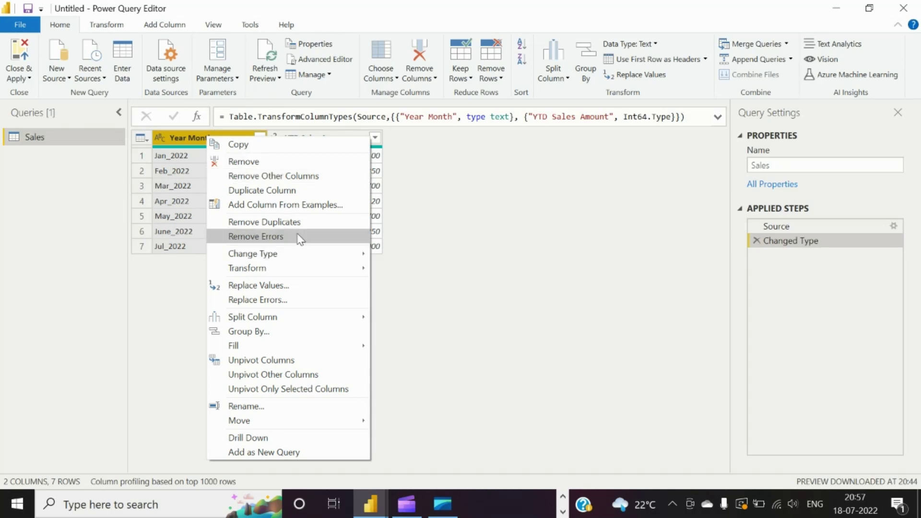
{"action": "left_click", "coordinate": [277, 286]}
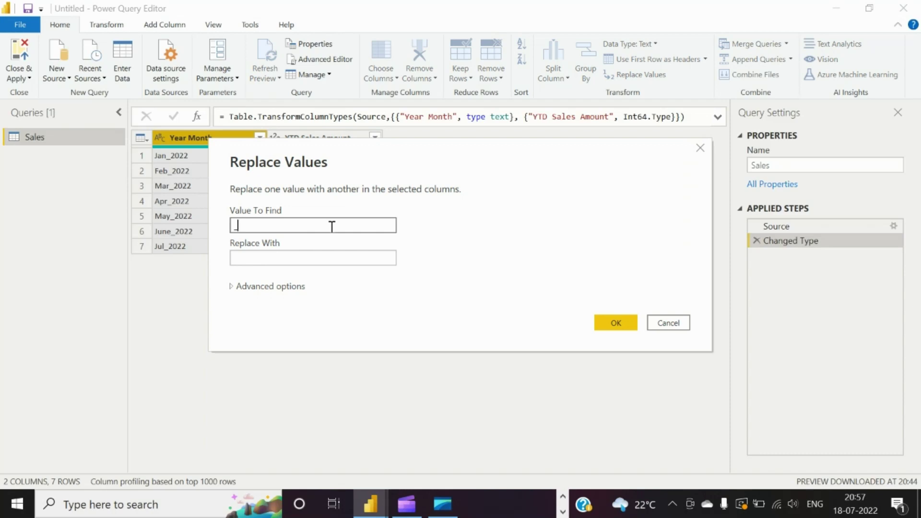
{"action": "left_click", "coordinate": [617, 324]}
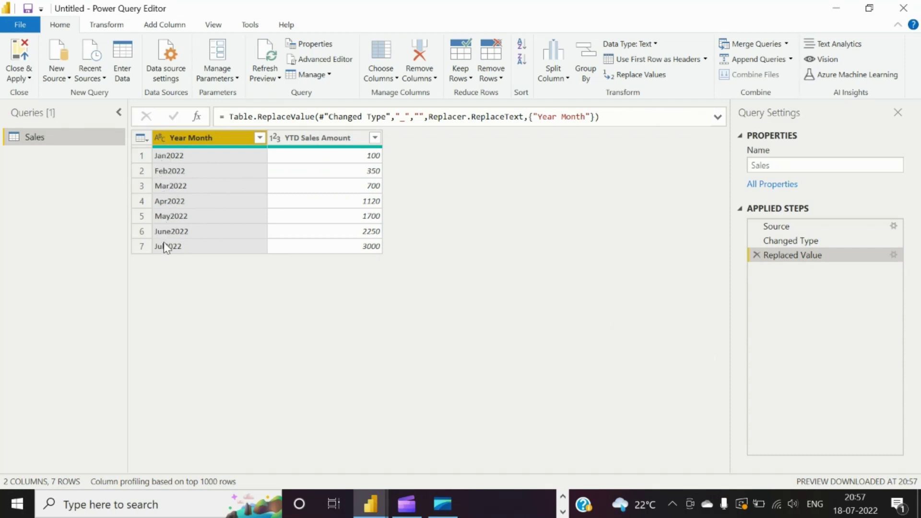
{"action": "left_click", "coordinate": [159, 138]}
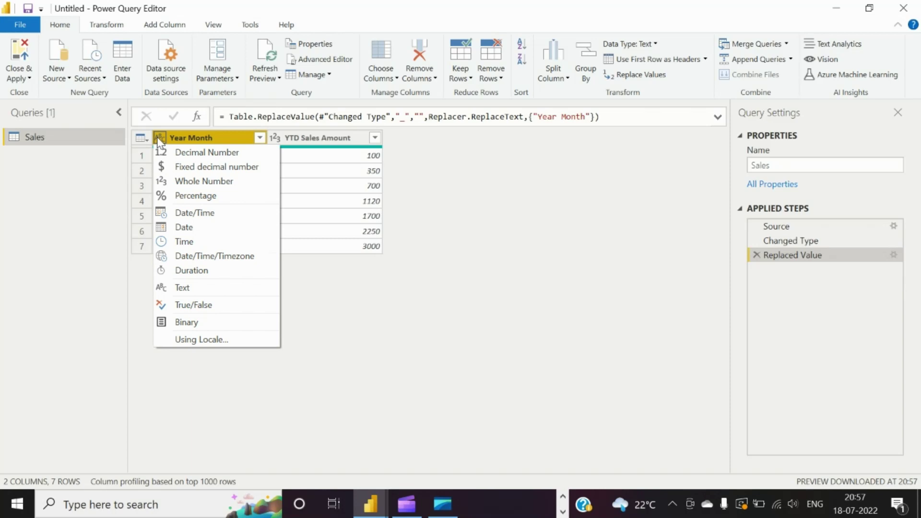
{"action": "left_click", "coordinate": [191, 229]}
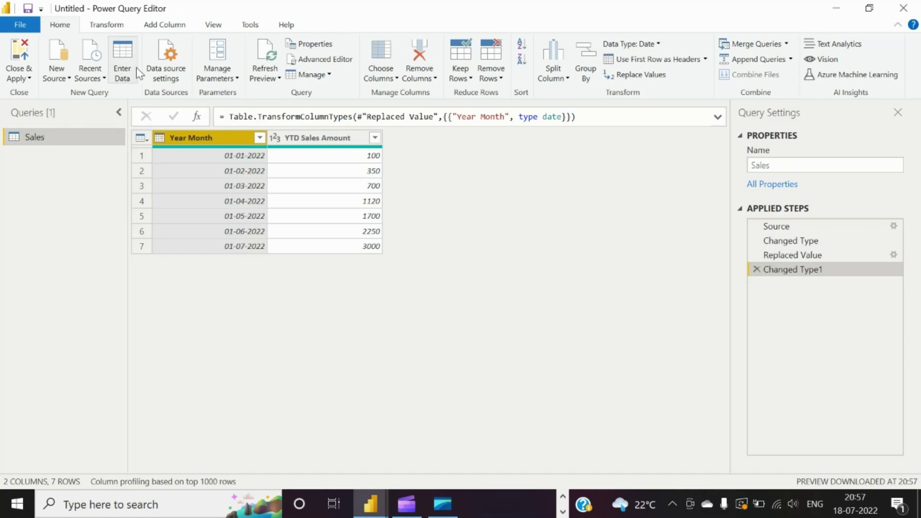
Convert each Year Month date to the end of its month
{"action": "left_click", "coordinate": [106, 27]}
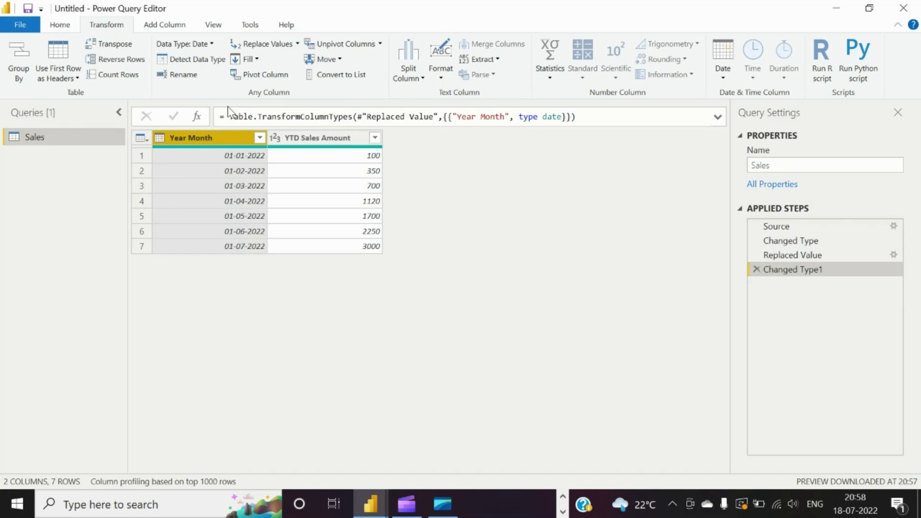
{"action": "left_click", "coordinate": [724, 80]}
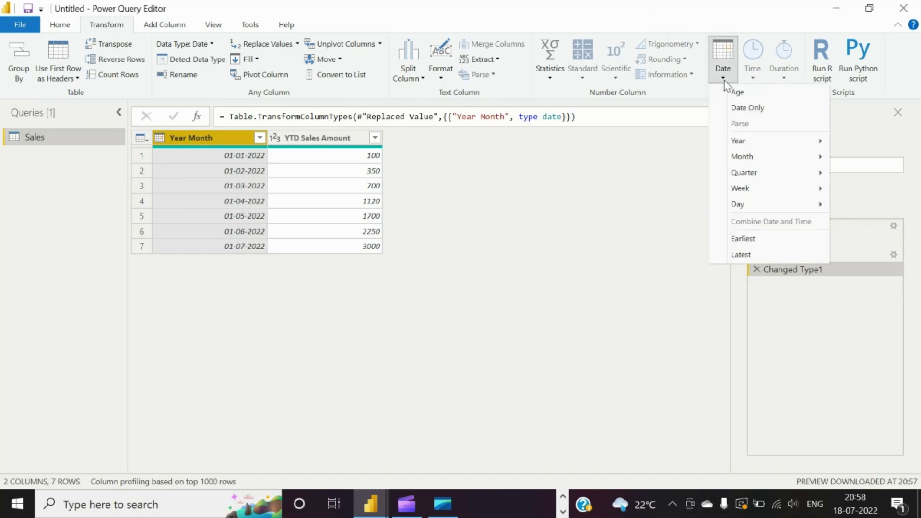
{"action": "mouse_move", "coordinate": [750, 158]}
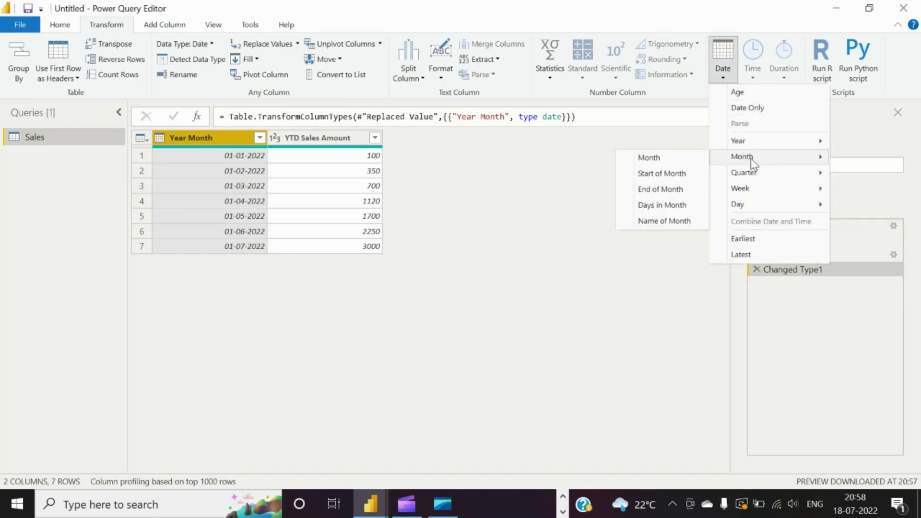
{"action": "left_click", "coordinate": [657, 193]}
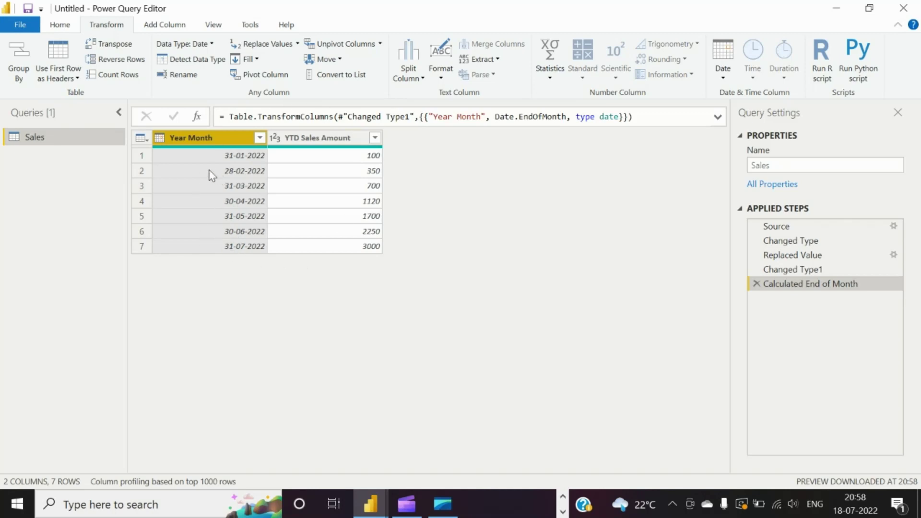
Close Power Query Editor and apply the query changes
{"action": "left_click", "coordinate": [60, 25]}
{"action": "left_click", "coordinate": [31, 78]}
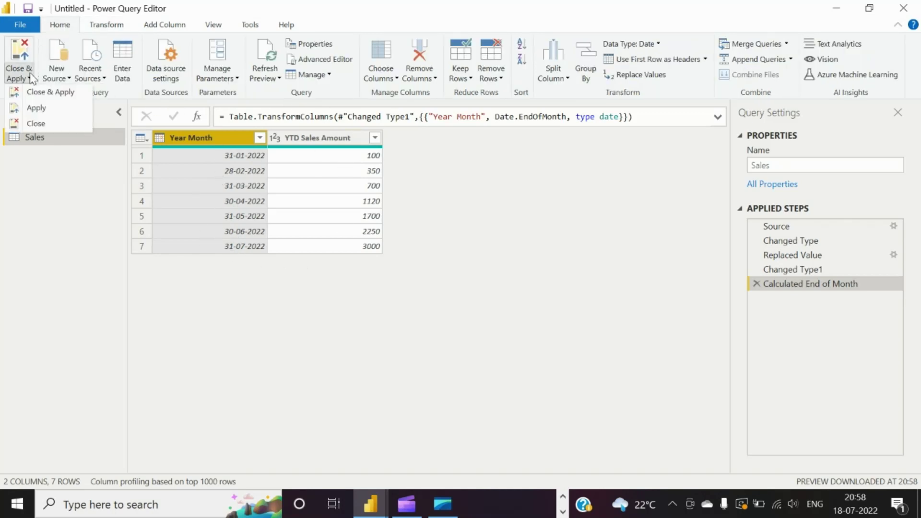
{"action": "left_click", "coordinate": [39, 94]}
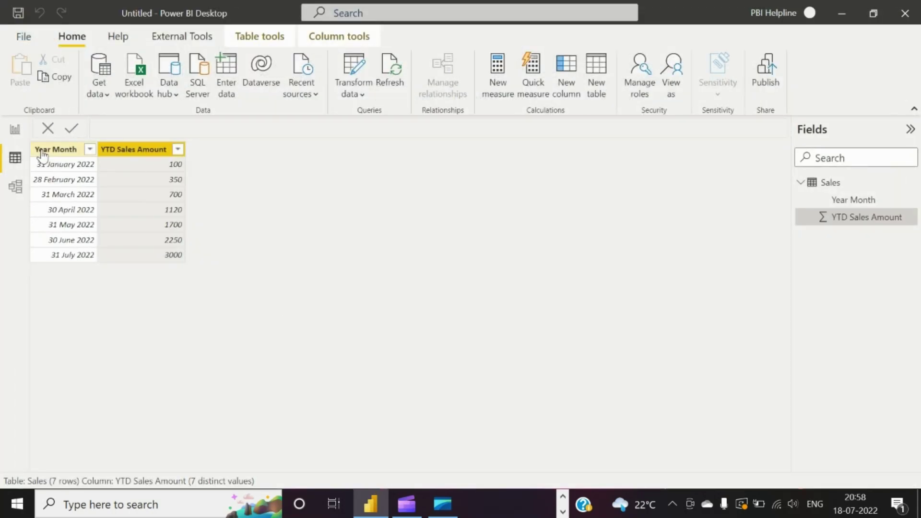
Build a line chart of YTD Sales Amount by Year Month, enlarge it, then delete it
{"action": "left_click", "coordinate": [15, 131]}
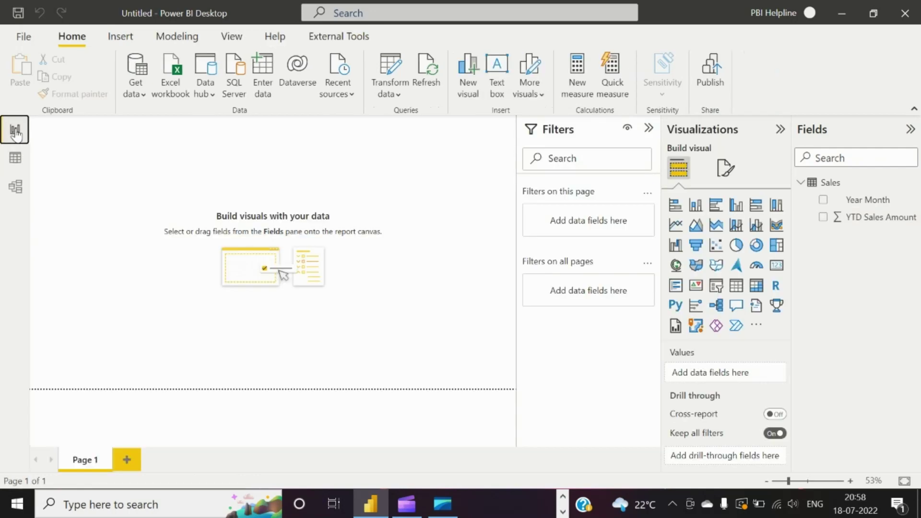
{"action": "left_click", "coordinate": [823, 201]}
{"action": "left_click", "coordinate": [823, 200]}
{"action": "left_click", "coordinate": [823, 218]}
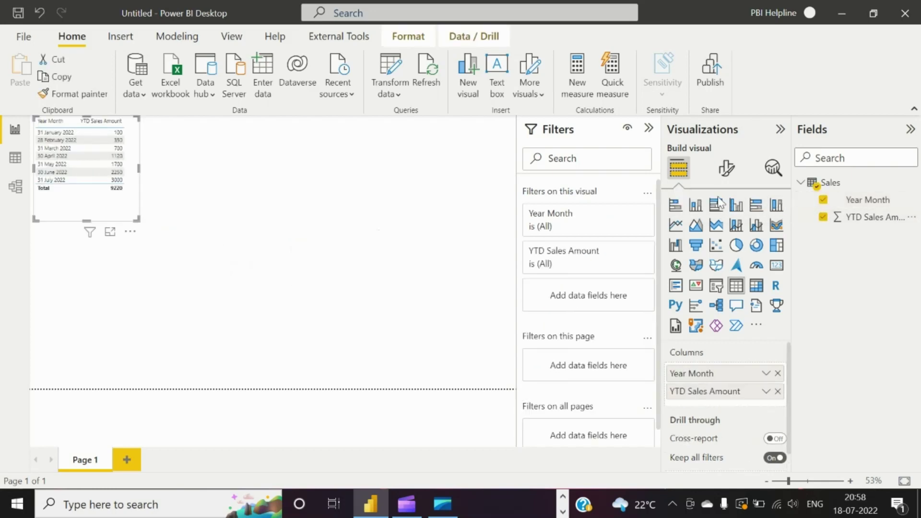
{"action": "left_click", "coordinate": [676, 225]}
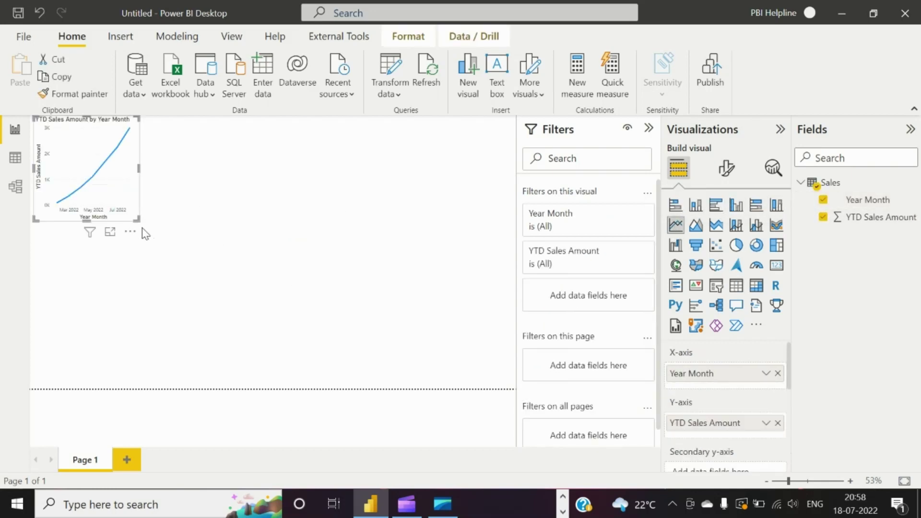
{"action": "left_click_drag", "start_coordinate": [138, 220], "coordinate": [431, 298]}
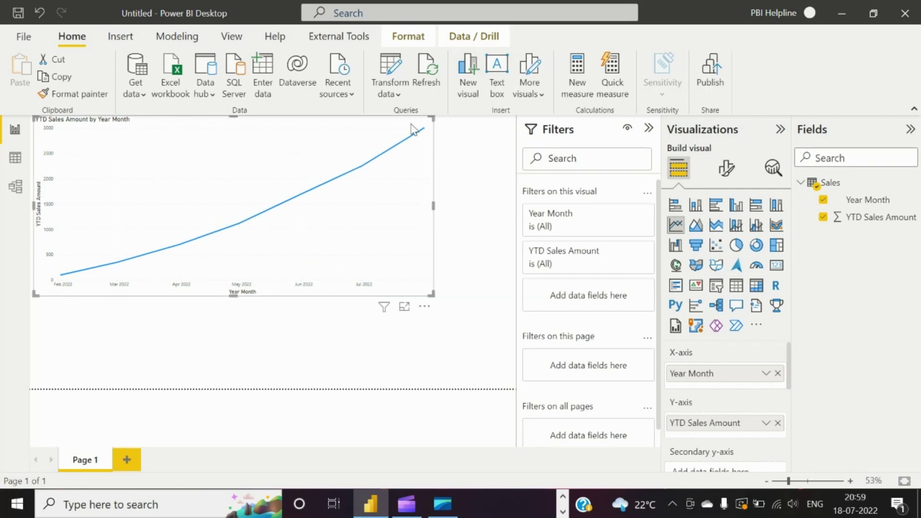
{"action": "left_click", "coordinate": [425, 306]}
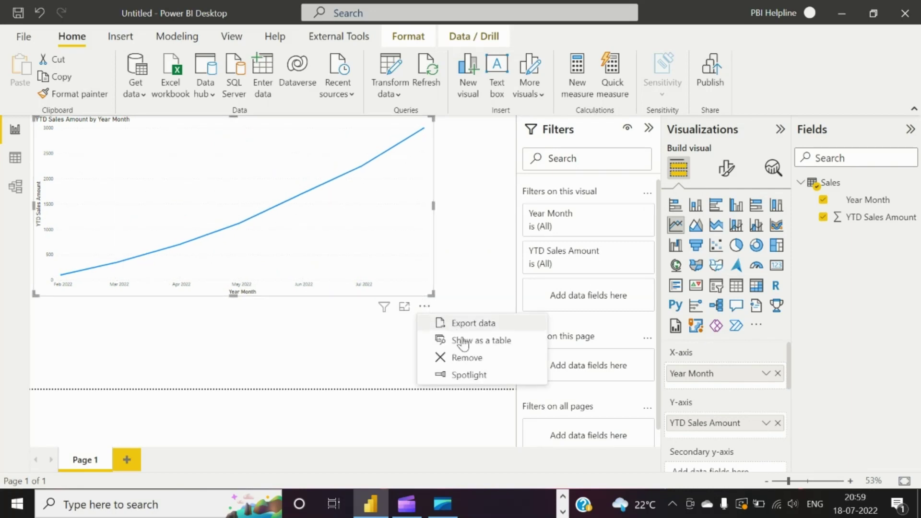
{"action": "left_click", "coordinate": [468, 358]}
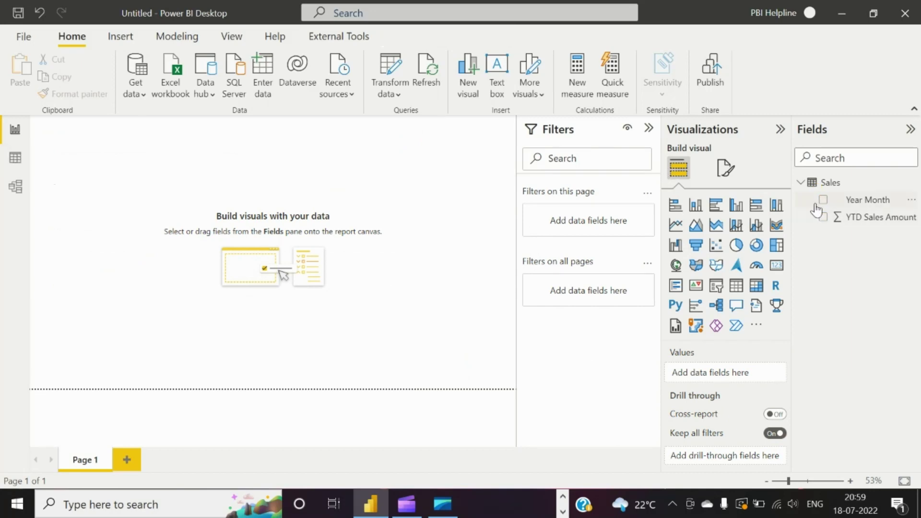
Rename the Year Month field to Date
{"action": "double_click", "coordinate": [867, 198]}
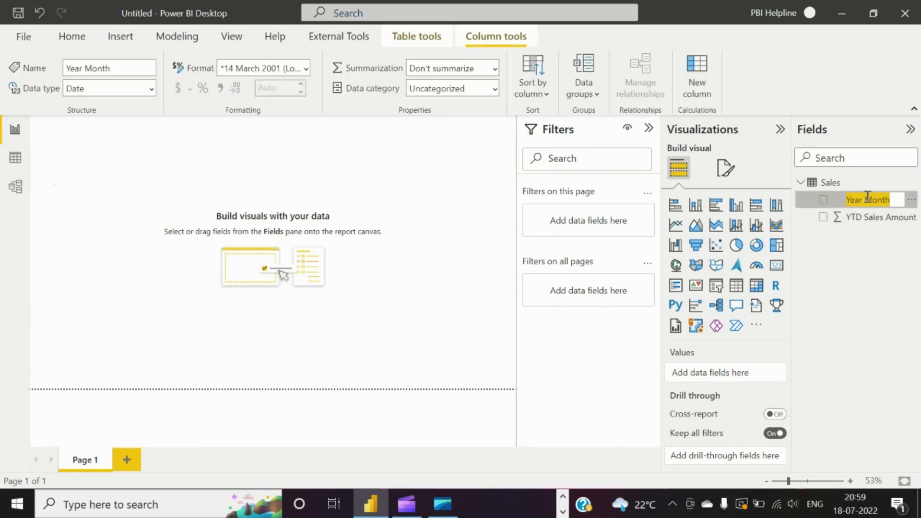
{"action": "type", "text": "Date"}
{"action": "key", "text": "Return"}
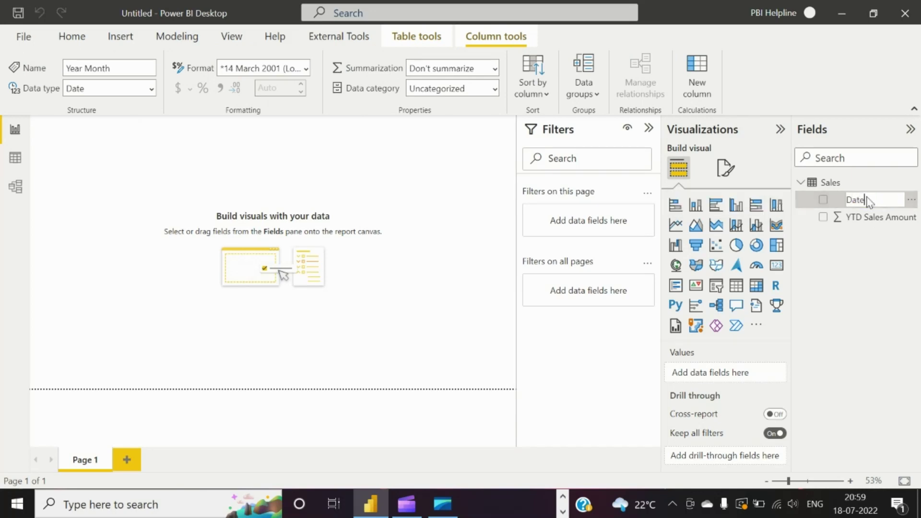
In Data view, select YTD Sales Amount and add a new calculated column to Sales
{"action": "left_click", "coordinate": [20, 163]}
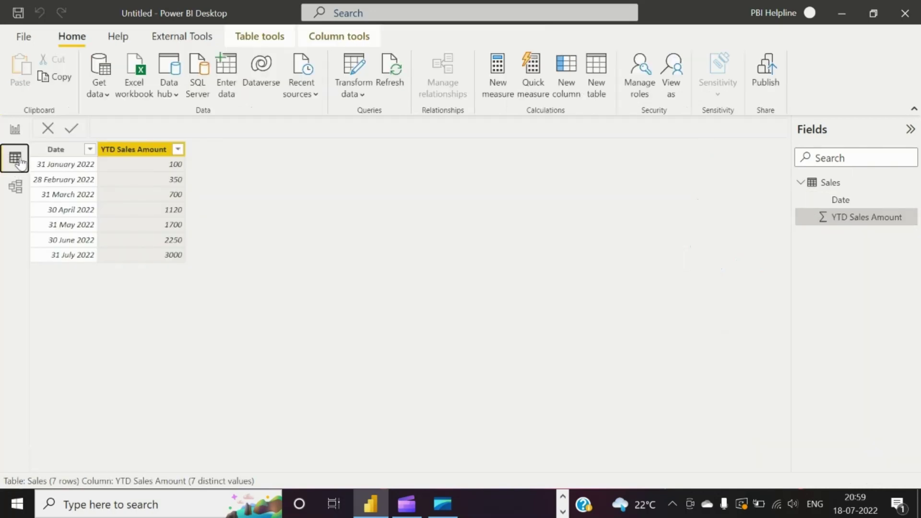
{"action": "left_click", "coordinate": [65, 151]}
{"action": "left_click", "coordinate": [127, 150]}
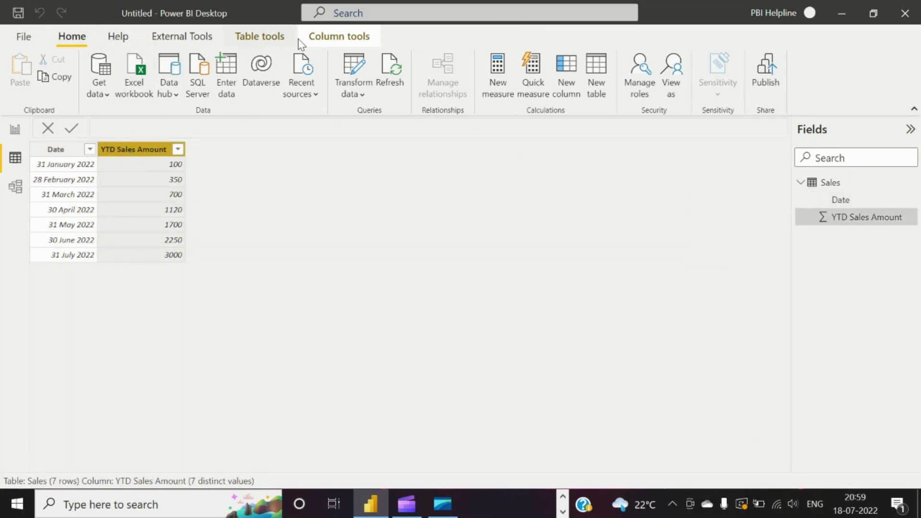
{"action": "left_click", "coordinate": [342, 37]}
{"action": "left_click", "coordinate": [702, 70]}
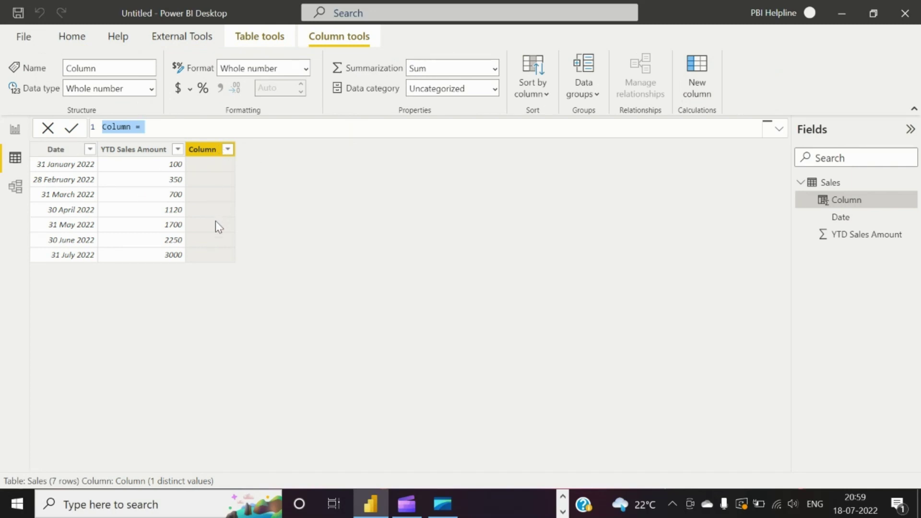
Name the new column Monthly value and begin the variable VAR PREVvalue =
{"action": "left_click", "coordinate": [168, 128]}
{"action": "type", "text": "Monthly"}
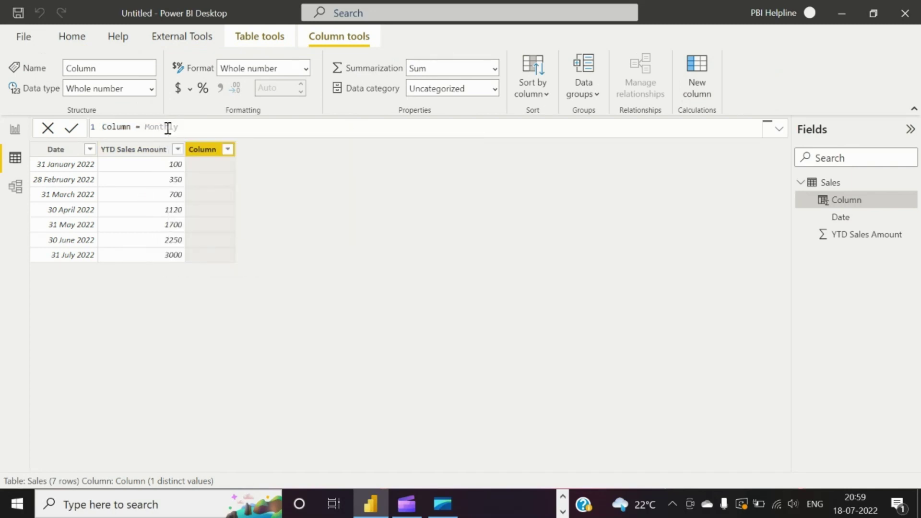
{"action": "key", "text": "BackSpace"}
{"action": "key", "text": "BackSpace"}
{"action": "key", "text": "BackSpace"}
{"action": "key", "text": "BackSpace"}
{"action": "key", "text": "BackSpace"}
{"action": "key", "text": "BackSpace"}
{"action": "key", "text": "BackSpace"}
{"action": "key", "text": "BackSpace"}
{"action": "key", "text": "BackSpace"}
{"action": "key", "text": "BackSpace"}
{"action": "key", "text": "BackSpace"}
{"action": "key", "text": "BackSpace"}
{"action": "key", "text": "BackSpace"}
{"action": "key", "text": "BackSpace"}
{"action": "key", "text": "BackSpace"}
{"action": "key", "text": "BackSpace"}
{"action": "type", "text": "Monthly value"}
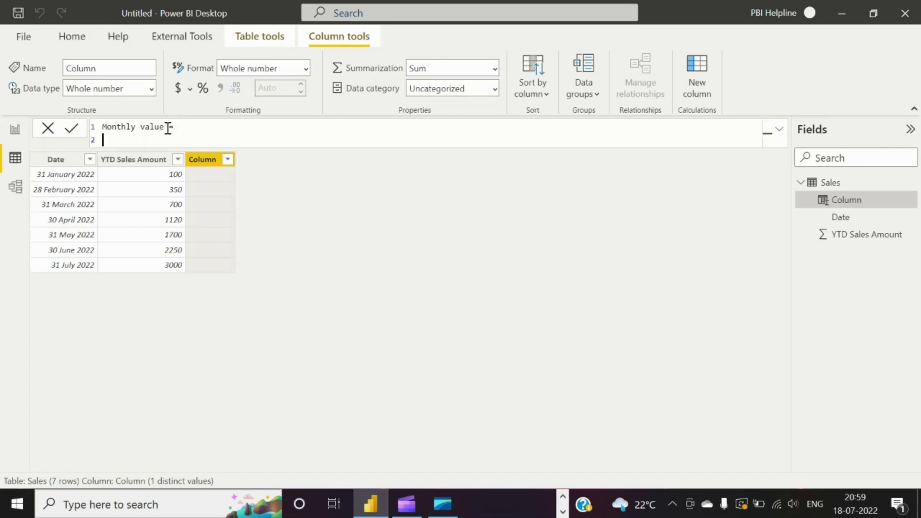
{"action": "type", "text": "VAR PREVvalue ="}
Set PREVvalue to CALCULATE(MAX(Sales[YTD Sales Amount]) as the expression
{"action": "key", "text": "shift+Return"}
{"action": "type", "text": "CAL"}
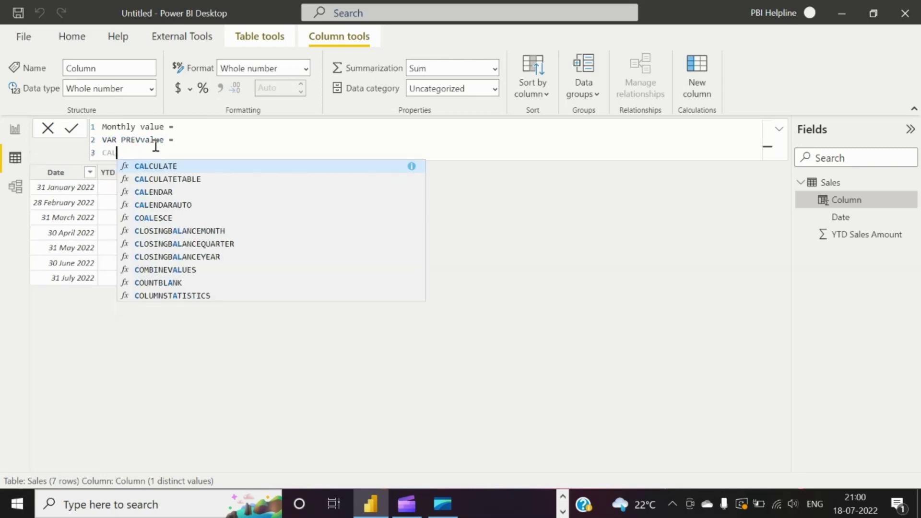
{"action": "key", "text": "Tab"}
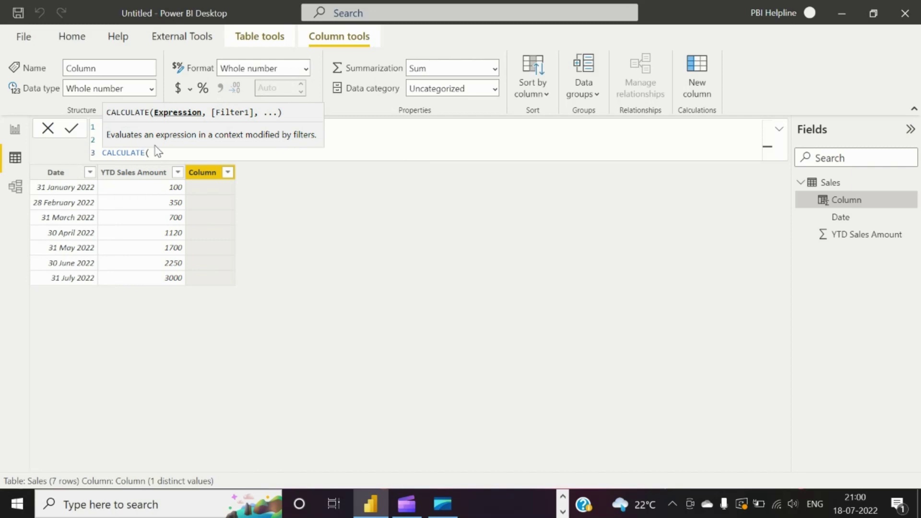
{"action": "key", "text": "shift+Return"}
{"action": "type", "text": "max"}
{"action": "key", "text": "Tab"}
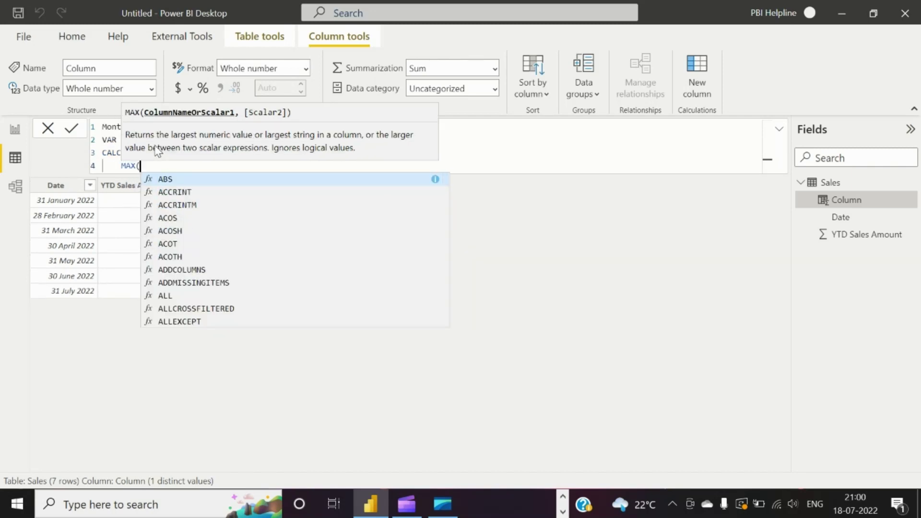
{"action": "type", "text": "ytd"}
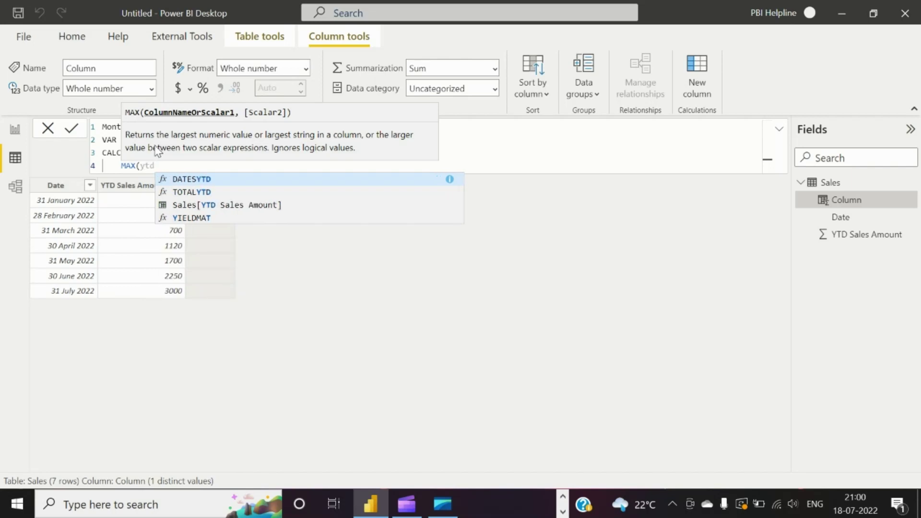
{"action": "key", "text": "Down"}
{"action": "key", "text": "Down"}
{"action": "key", "text": "Tab"}
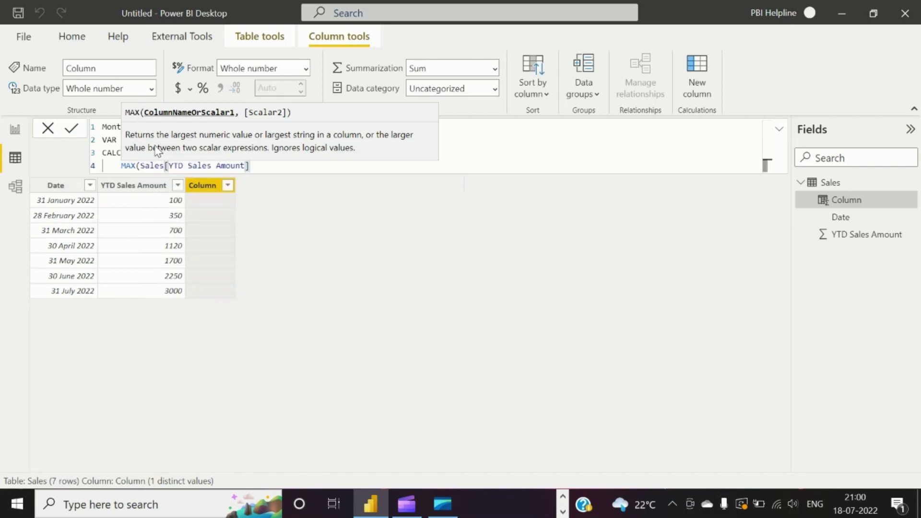
{"action": "type", "text": ")"}
{"action": "key", "text": "Return"}
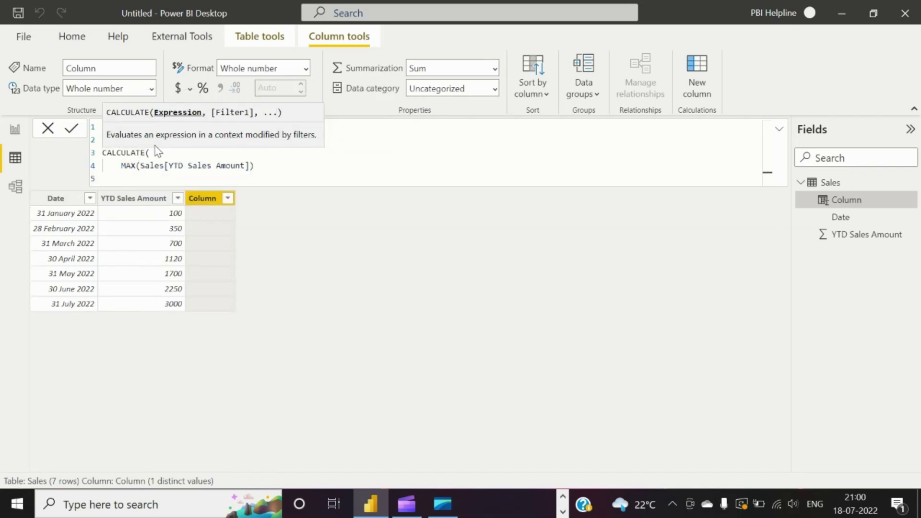
Add the filter Sales[Date] < EARLIER(Sales[Date]) to the CALCULATE
{"action": "left_click", "coordinate": [274, 168]}
{"action": "type", "text": ","}
{"action": "key", "text": "Return"}
{"action": "type", "text": "date"}
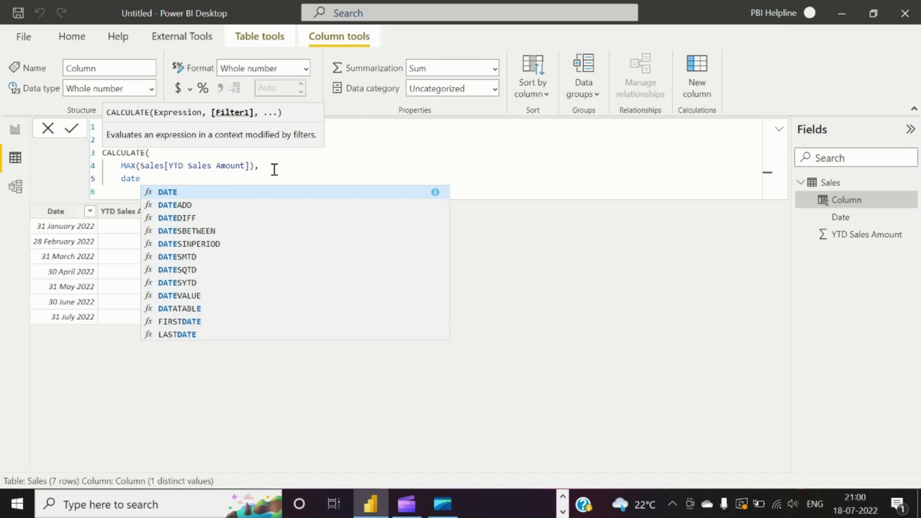
{"action": "key", "text": "Up"}
{"action": "key", "text": "Up"}
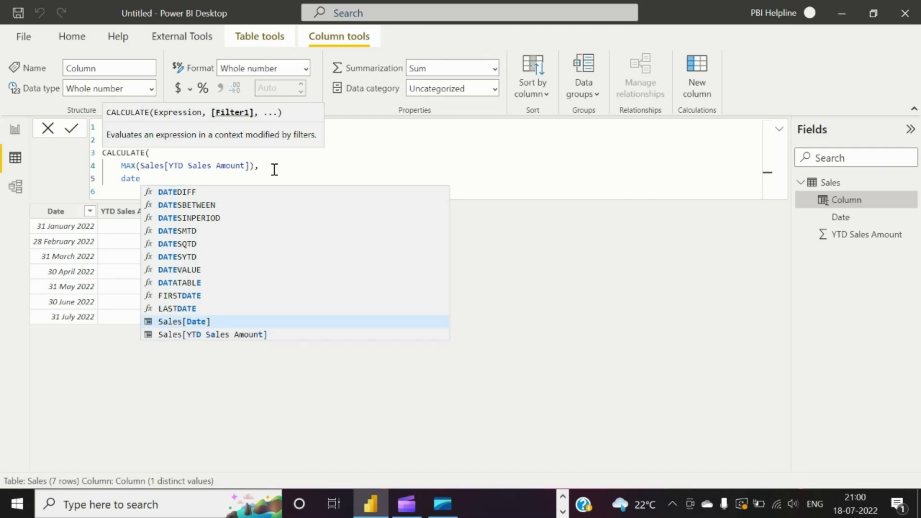
{"action": "key", "text": "Tab"}
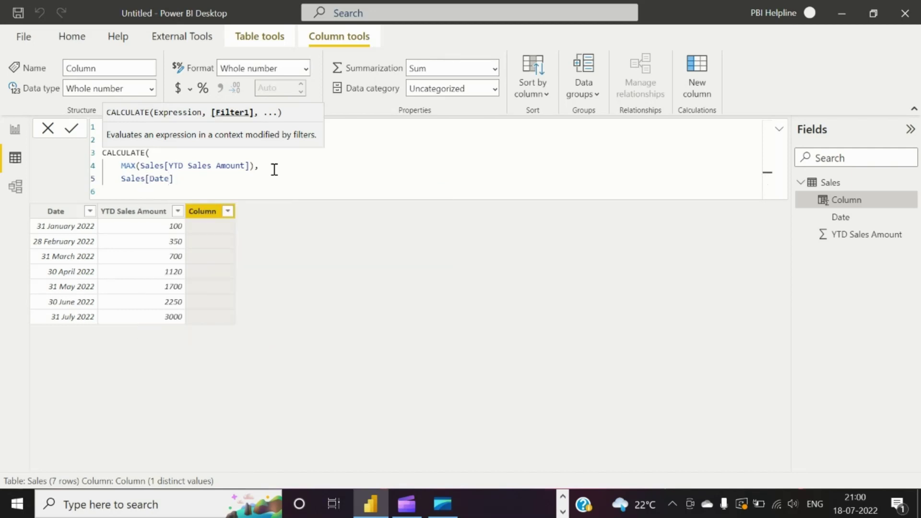
{"action": "type", "text": "< ear"}
{"action": "key", "text": "Tab"}
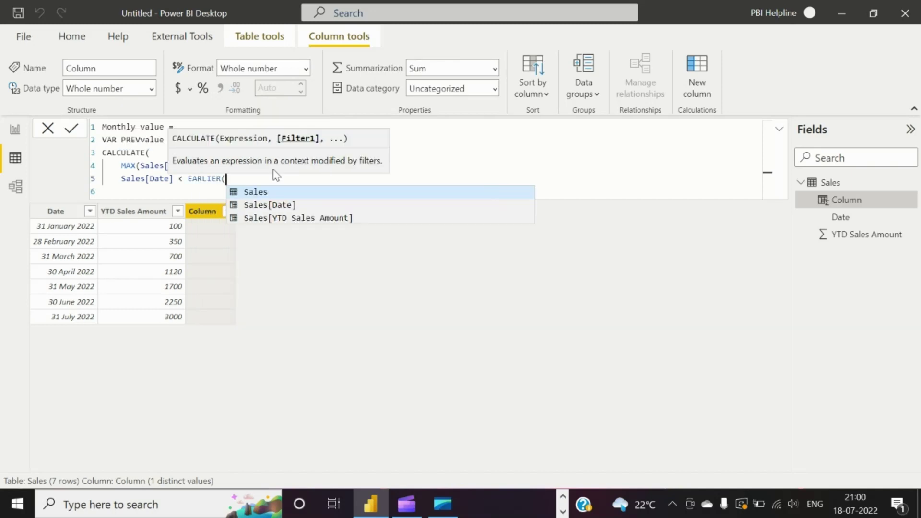
{"action": "type", "text": "sales["}
{"action": "key", "text": "Tab"}
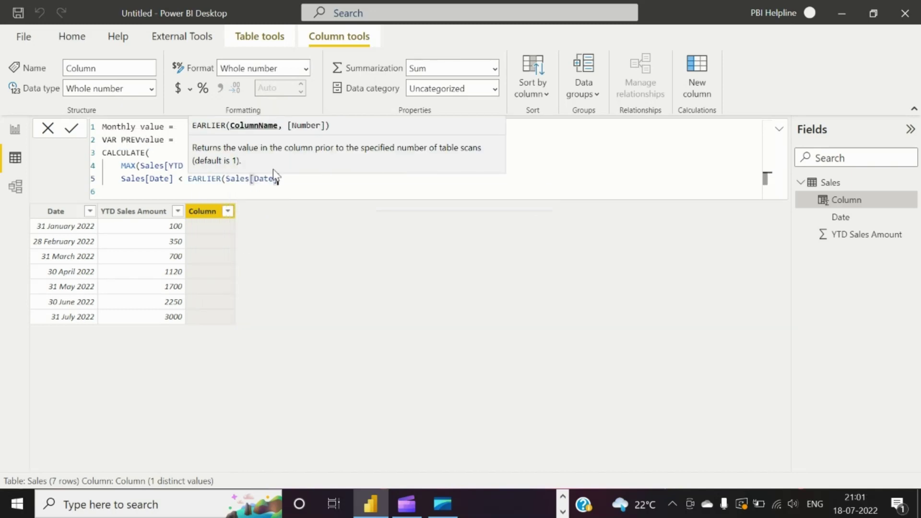
{"action": "type", "text": ")"}
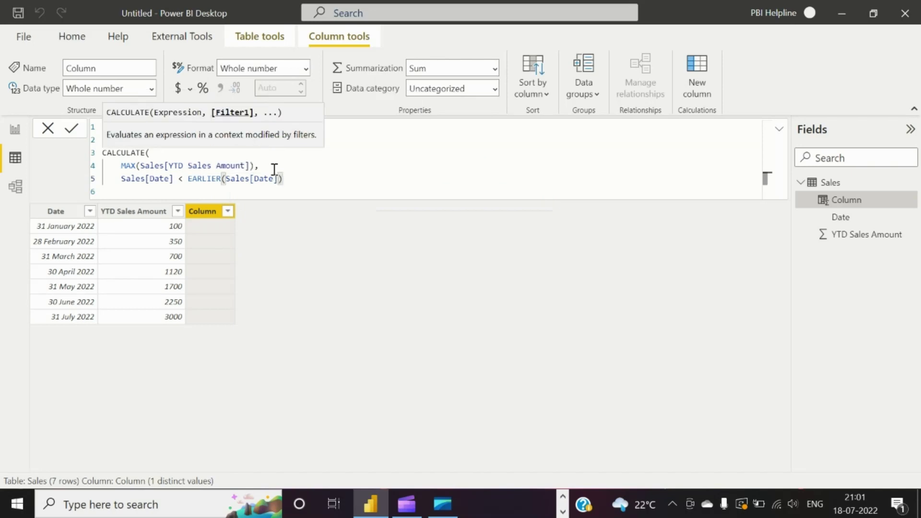
{"action": "type", "text": ","}
Add REMOVEFILTERS(Sales), close CALCULATE, and add a RETURN line
{"action": "key", "text": "Return"}
{"action": "type", "text": "REMOVE"}
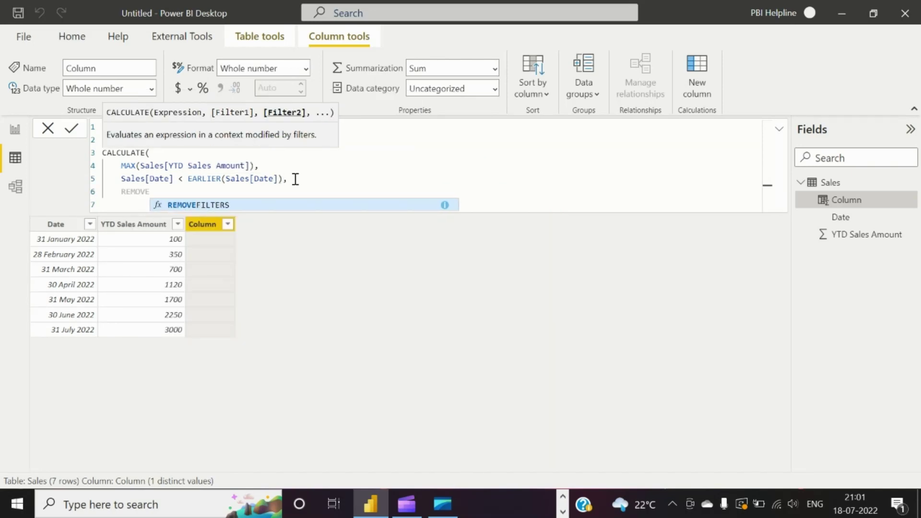
{"action": "key", "text": "Tab"}
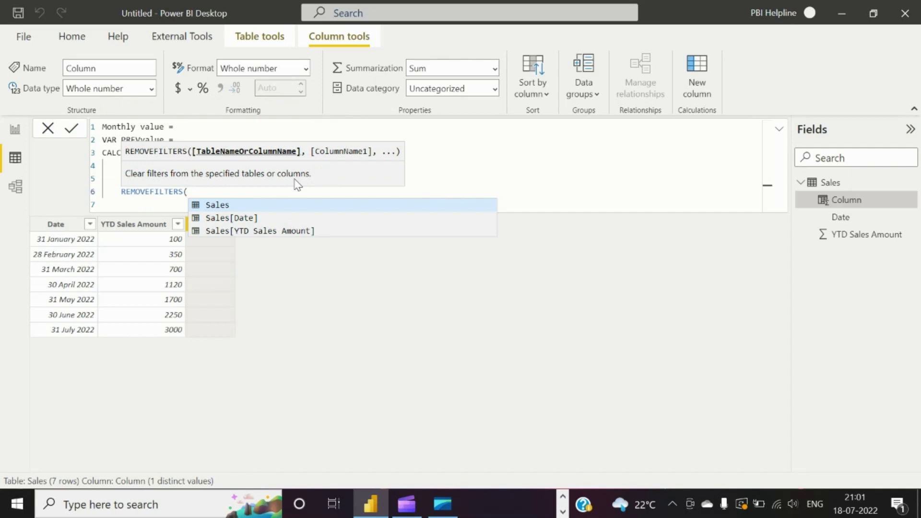
{"action": "type", "text": "sales"}
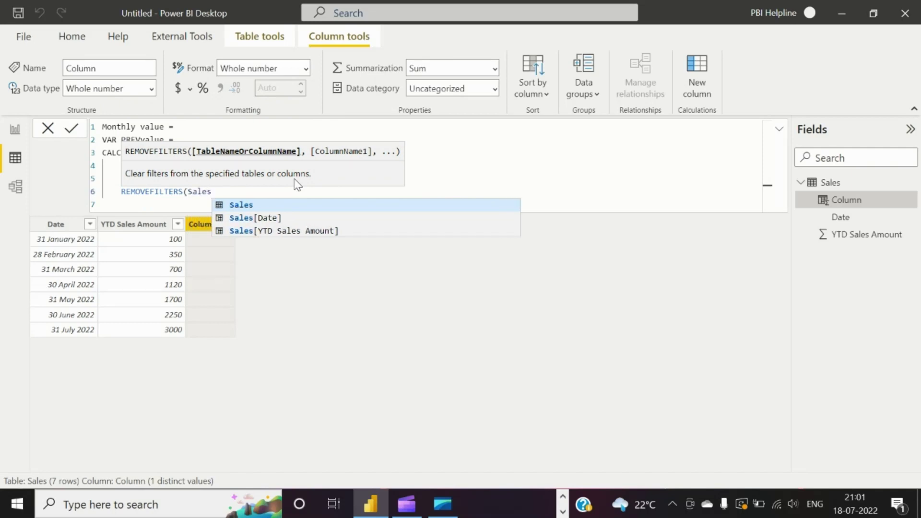
{"action": "type", "text": "))"}
{"action": "key", "text": "Return"}
{"action": "type", "text": "RETURN"}
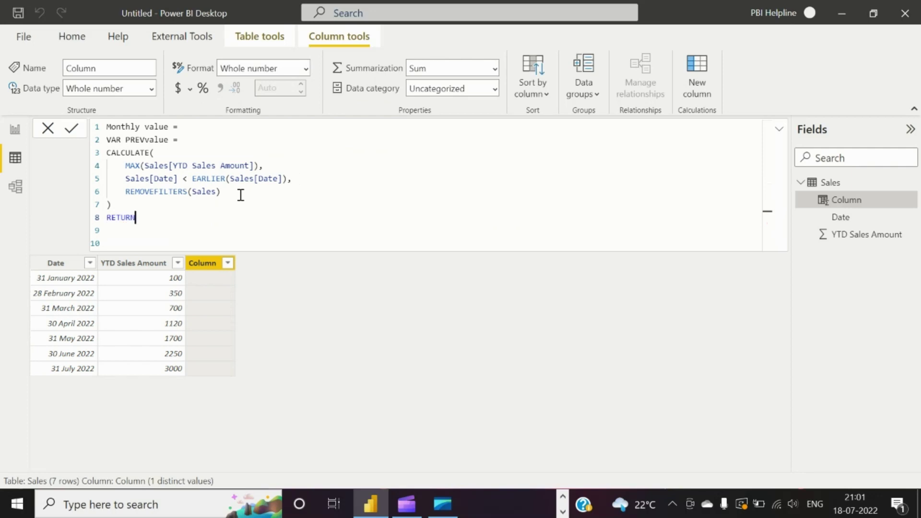
{"action": "key", "text": "Return"}
Make the formula RETURN PREVvalue and commit it
{"action": "left_click", "coordinate": [116, 232]}
{"action": "type", "text": "prev"}
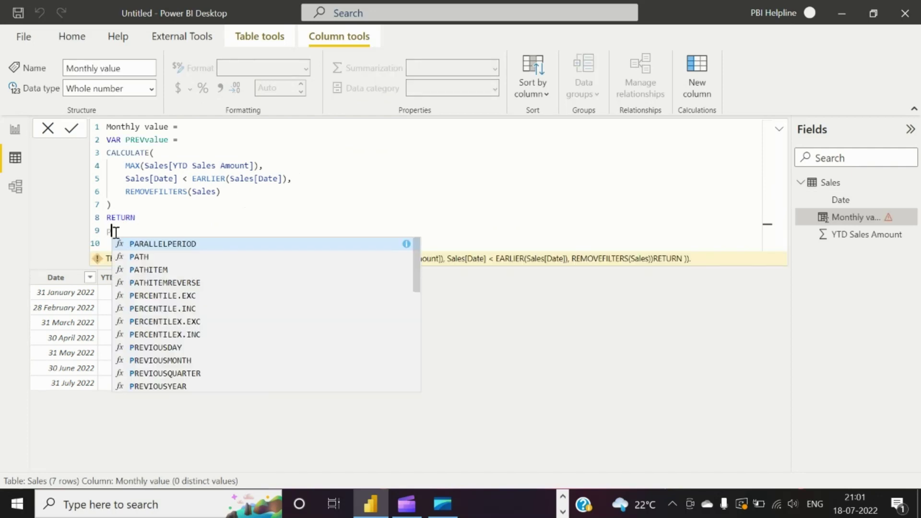
{"action": "key", "text": "Down"}
{"action": "key", "text": "Down"}
{"action": "key", "text": "Down"}
{"action": "key", "text": "Down"}
{"action": "key", "text": "Tab"}
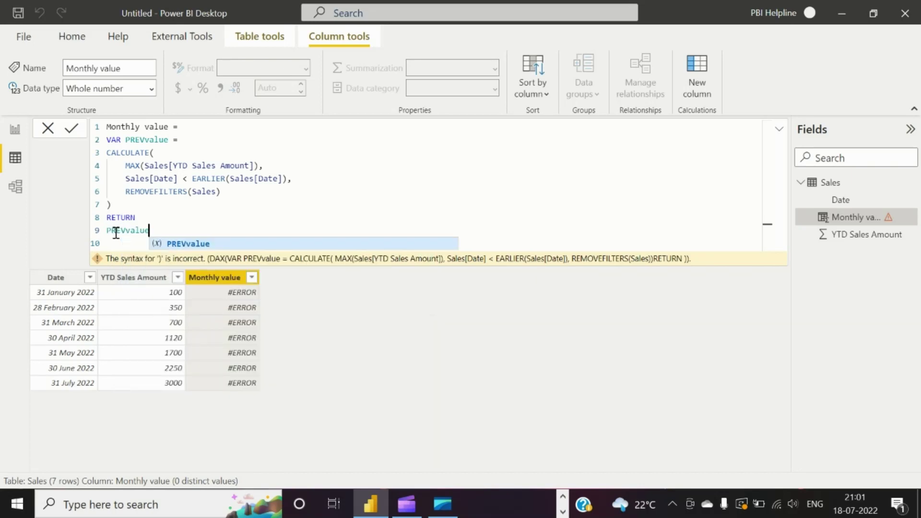
{"action": "left_click", "coordinate": [72, 129]}
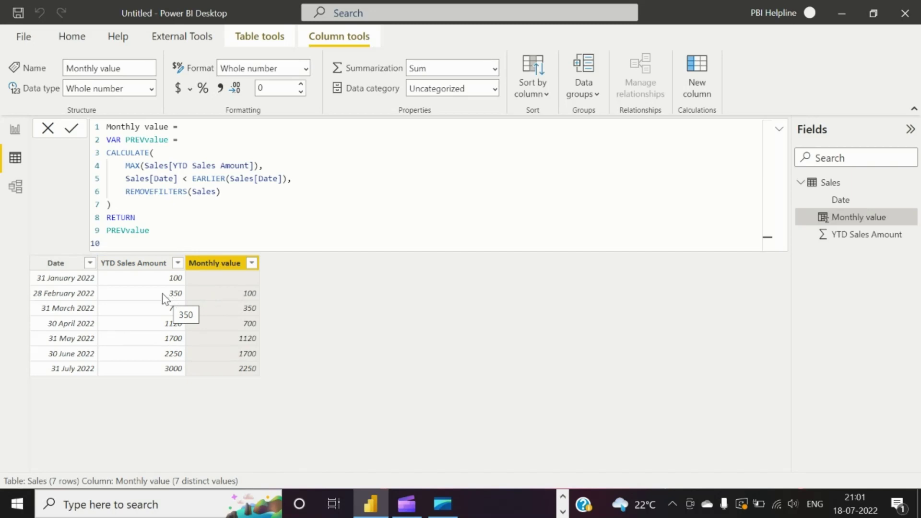
Replace PREVvalue on the RETURN line with Sales[YTD Sales Amount] - PREVvalue
{"action": "left_click", "coordinate": [108, 229]}
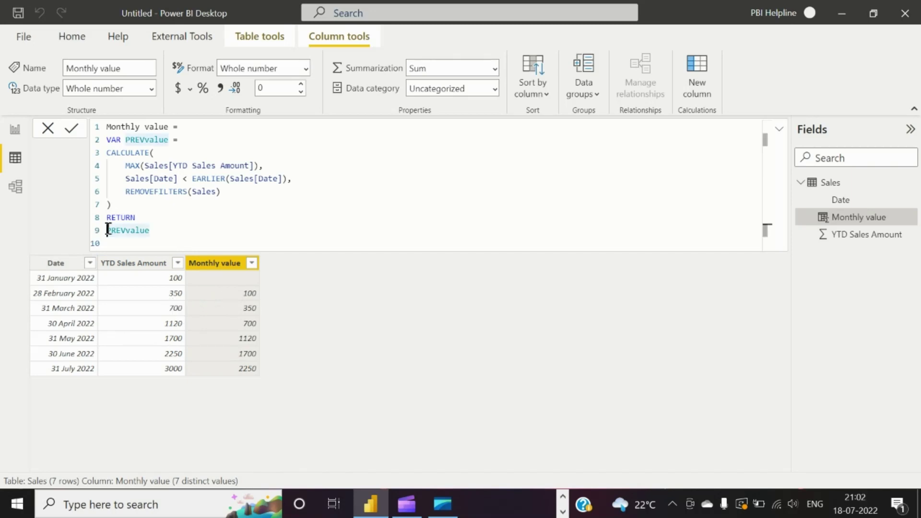
{"action": "double_click", "coordinate": [107, 230]}
{"action": "type", "text": "ytd"}
{"action": "key", "text": "Tab"}
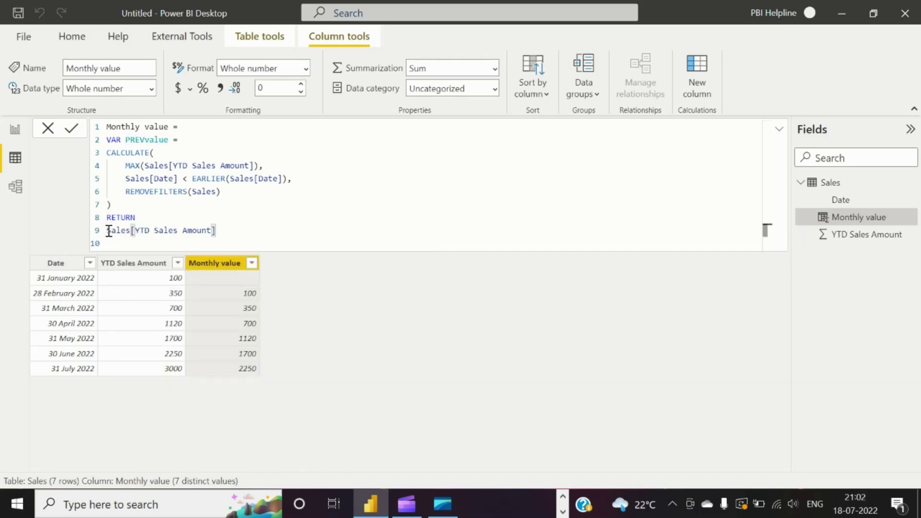
{"action": "type", "text": "- prev"}
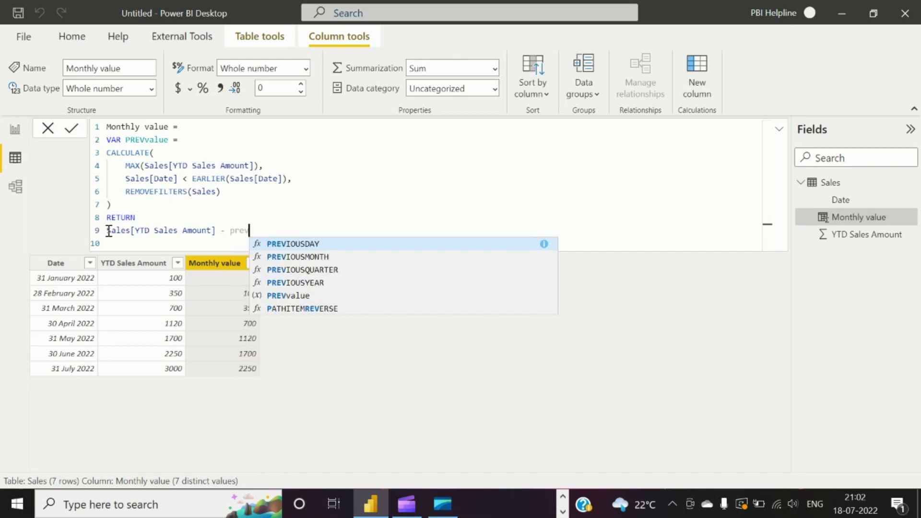
{"action": "key", "text": "Down"}
{"action": "key", "text": "Down"}
{"action": "key", "text": "Down"}
{"action": "key", "text": "Down"}
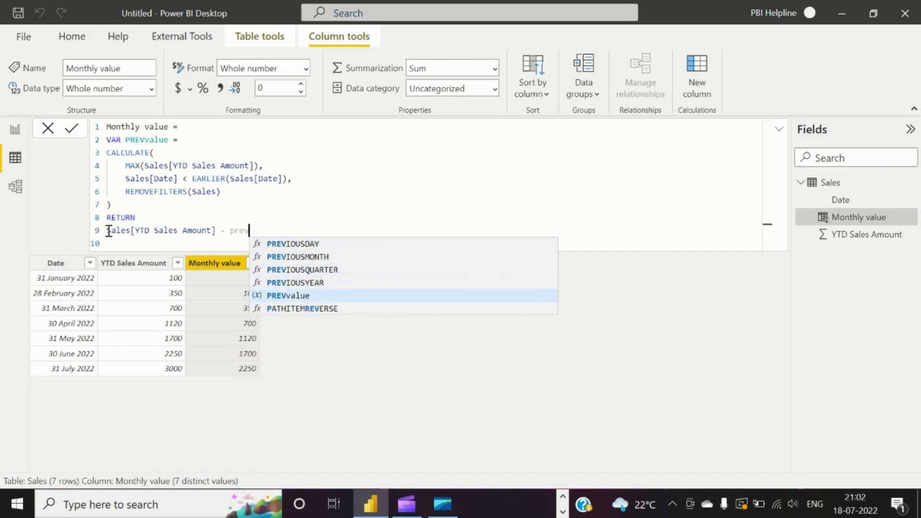
{"action": "key", "text": "Tab"}
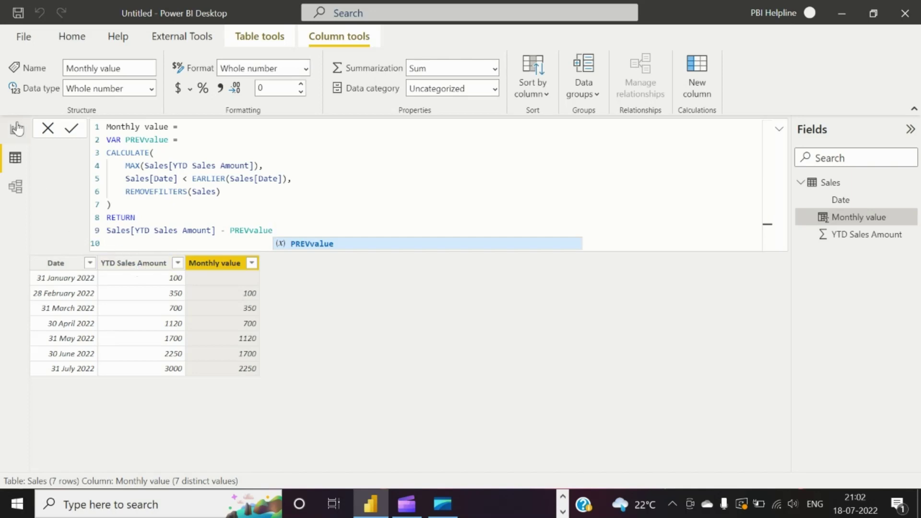
Commit the subtraction formula so Monthly value reads 100, 250, 350, 420, 580, 550, 750
{"action": "left_click", "coordinate": [72, 132]}
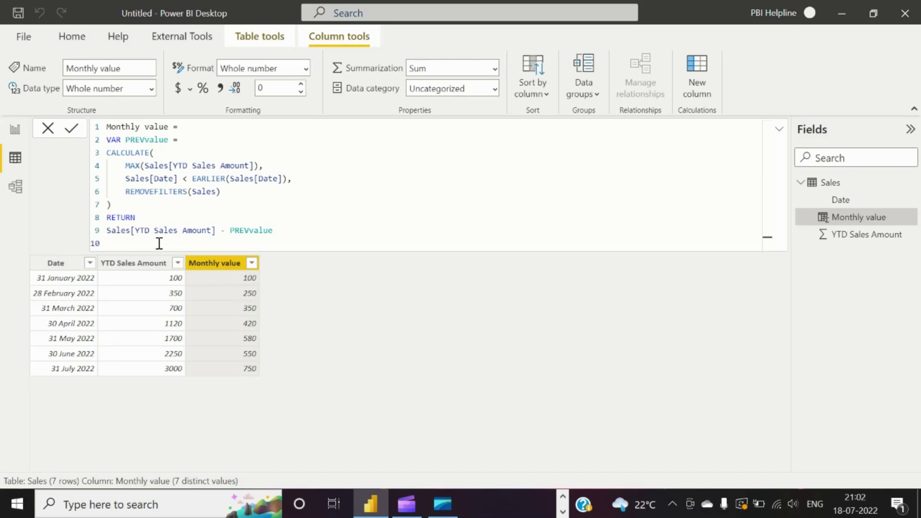
After RETURN, insert IF(MONTH(Sales[Date]) = 1, Sales[YTD Sales Amount], before the subtraction
{"action": "left_click_drag", "start_coordinate": [296, 227], "coordinate": [106, 232]}
{"action": "left_click", "coordinate": [154, 216]}
{"action": "key", "text": "Return"}
{"action": "type", "text": "IF("}
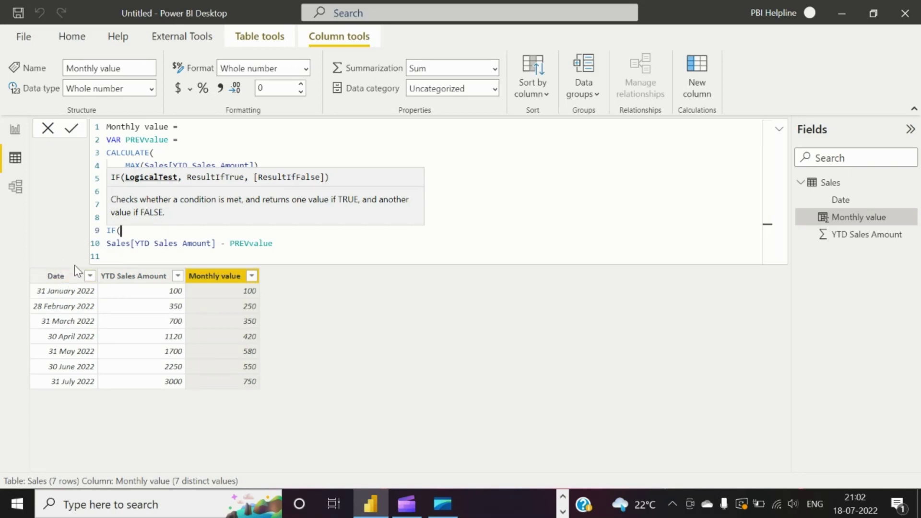
{"action": "type", "text": "month("}
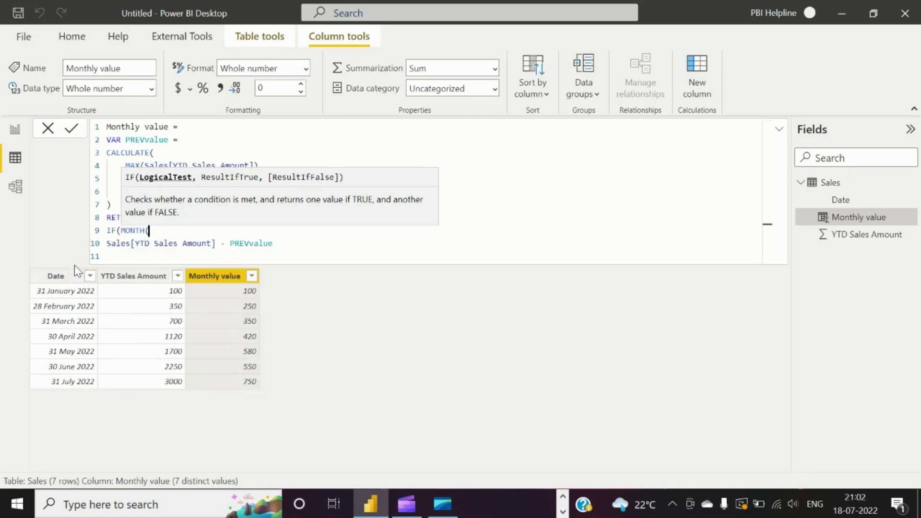
{"action": "type", "text": "date"}
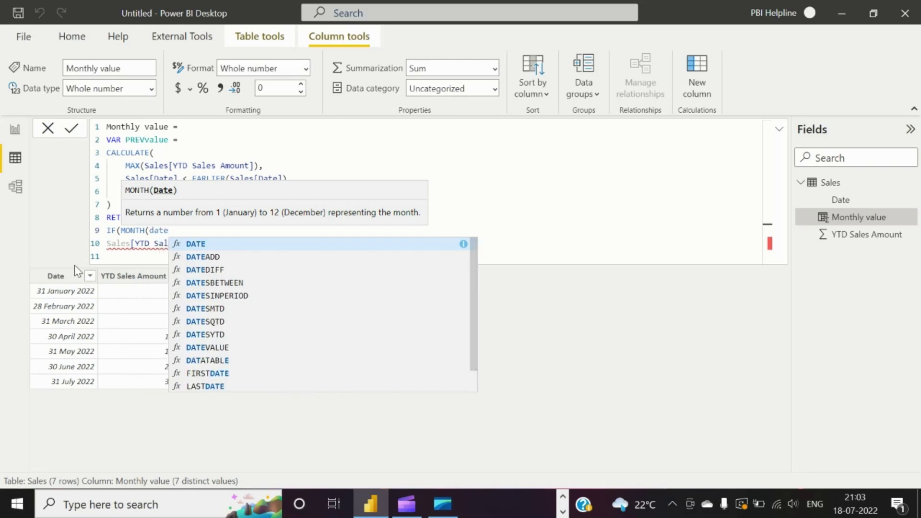
{"action": "key", "text": "Down"}
{"action": "key", "text": "Down"}
{"action": "key", "text": "Down"}
{"action": "key", "text": "Down"}
{"action": "key", "text": "Down"}
{"action": "key", "text": "Down"}
{"action": "key", "text": "Down"}
{"action": "key", "text": "Down"}
{"action": "key", "text": "Down"}
{"action": "key", "text": "Down"}
{"action": "key", "text": "Down"}
{"action": "key", "text": "Down"}
{"action": "key", "text": "Tab"}
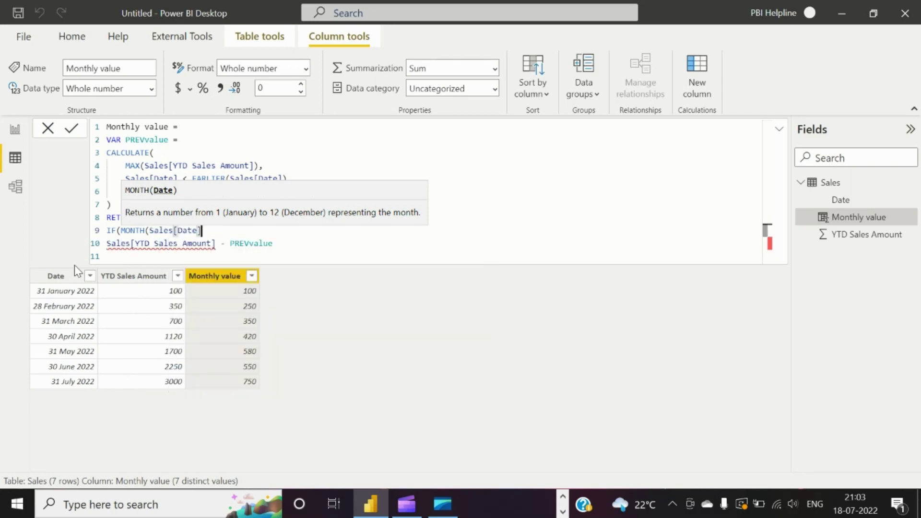
{"action": "type", "text": ") "}
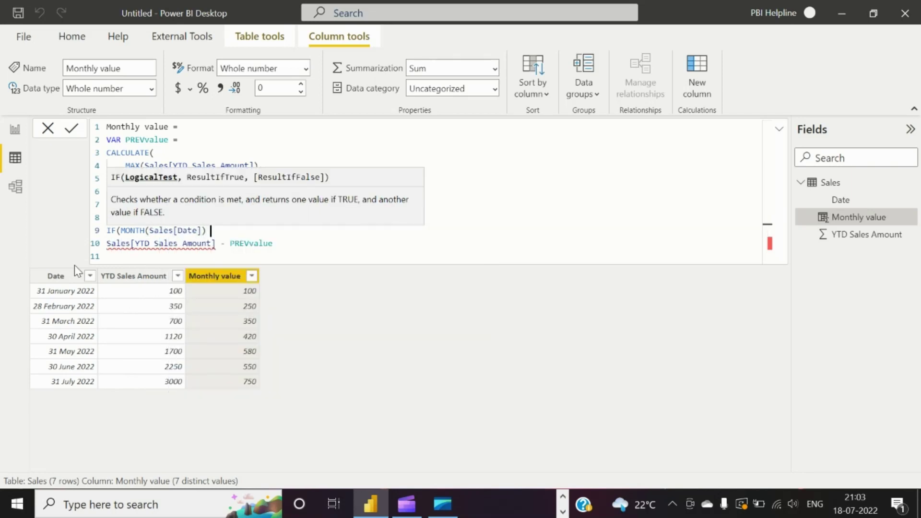
{"action": "type", "text": "= 1, ytd"}
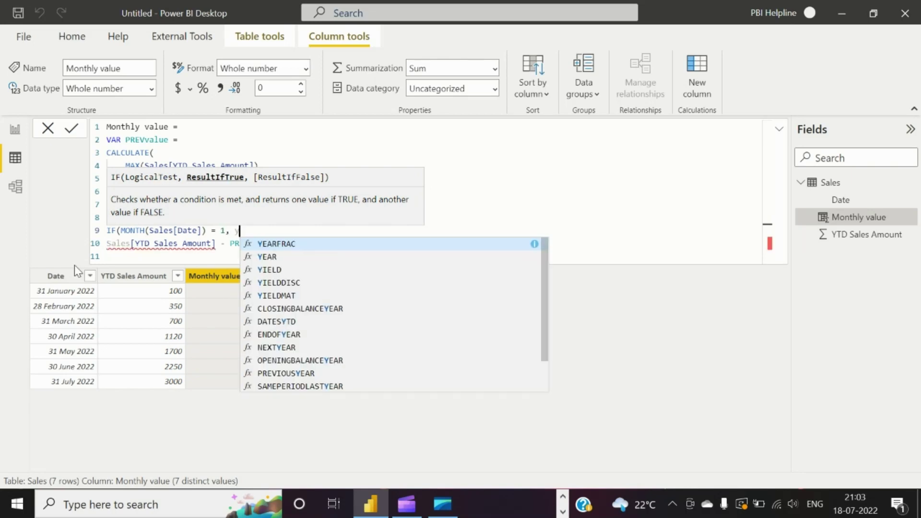
{"action": "key", "text": "Down"}
{"action": "key", "text": "Down"}
{"action": "key", "text": "Tab"}
{"action": "type", "text": ","}
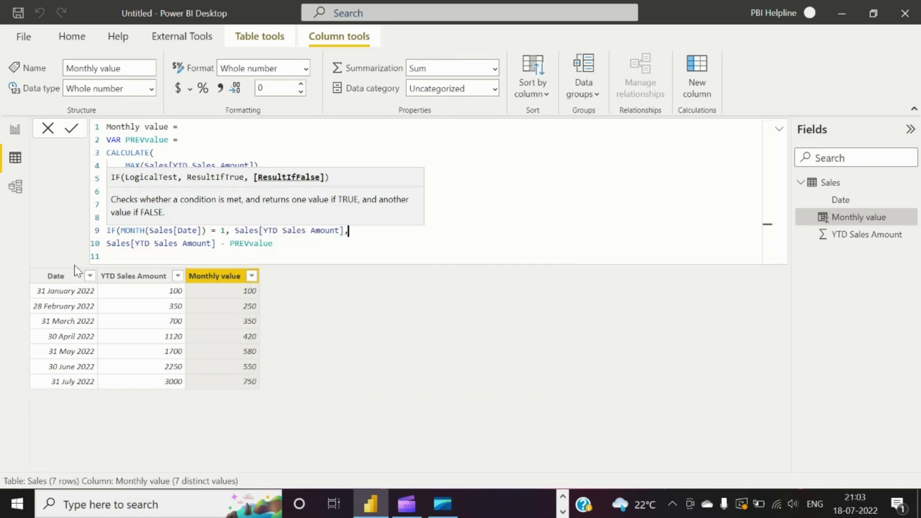
Close the IF with a parenthesis on line 11 and go to the report page
{"action": "left_click_drag", "start_coordinate": [272, 243], "coordinate": [90, 235]}
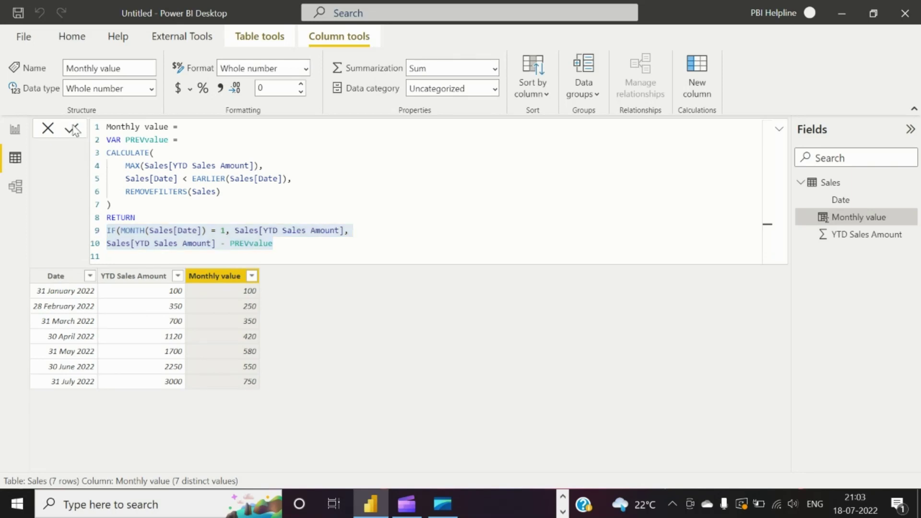
{"action": "left_click", "coordinate": [126, 256]}
{"action": "type", "text": ")"}
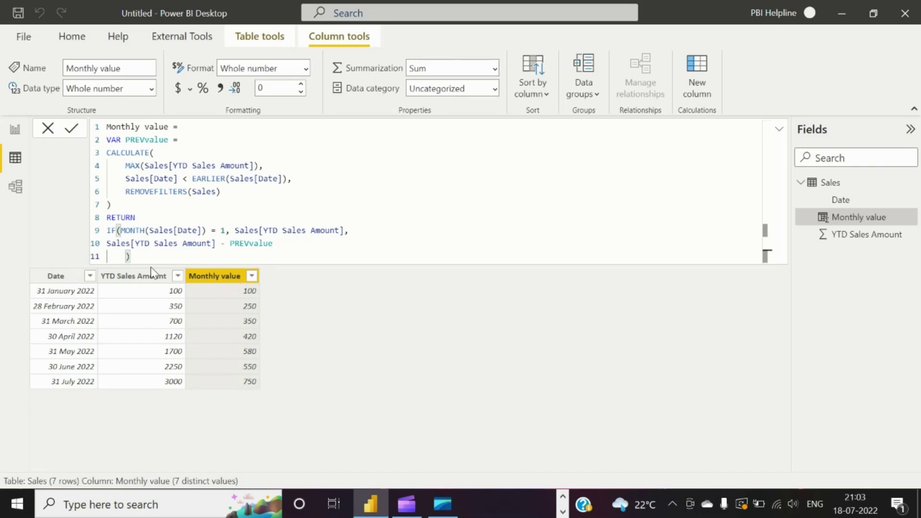
{"action": "left_click", "coordinate": [15, 130]}
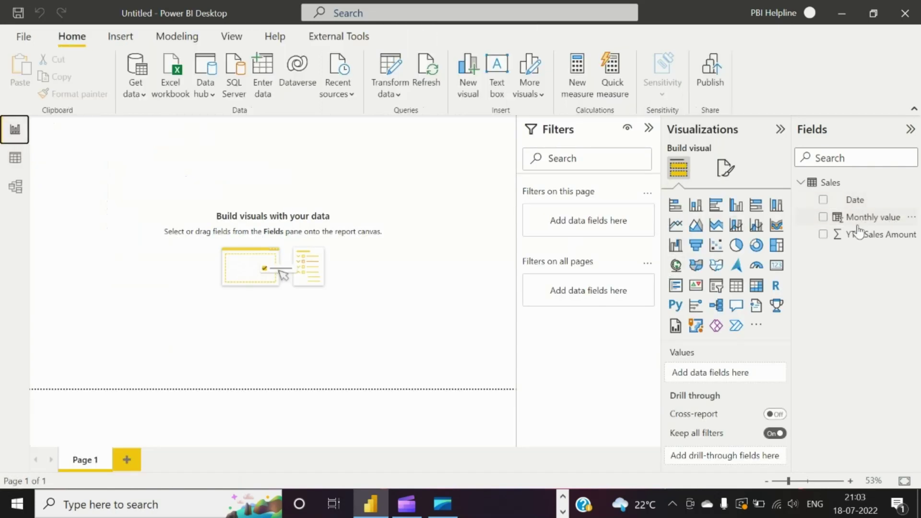
Create a line chart of Monthly value by Date
{"action": "left_click", "coordinate": [823, 200]}
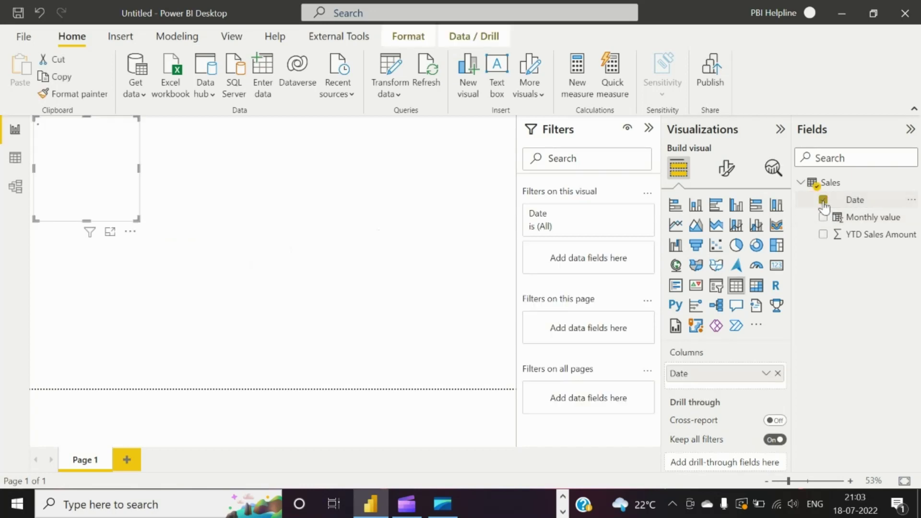
{"action": "left_click", "coordinate": [823, 217]}
{"action": "left_click", "coordinate": [676, 225]}
Resize and reposition the chart, converting it to a clustered column chart
{"action": "left_click_drag", "start_coordinate": [138, 220], "coordinate": [267, 250]}
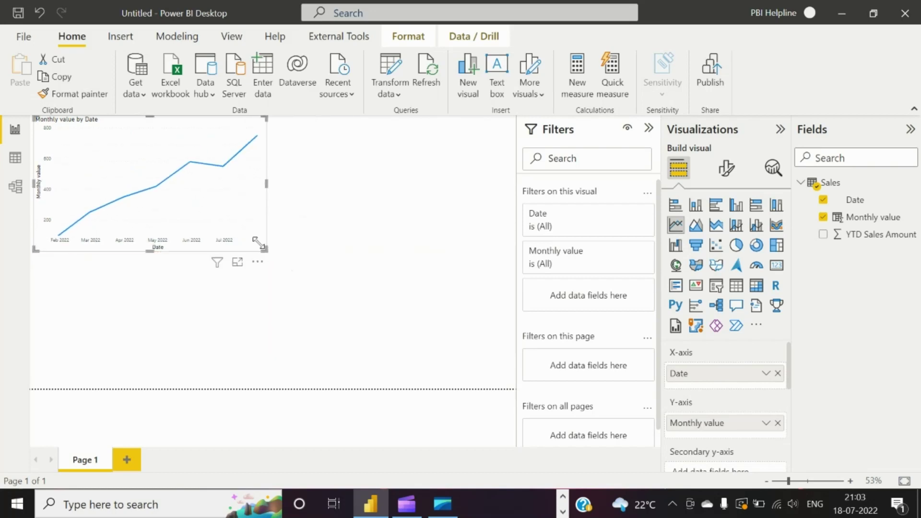
{"action": "left_click_drag", "start_coordinate": [222, 227], "coordinate": [232, 276]}
{"action": "left_click", "coordinate": [318, 246]}
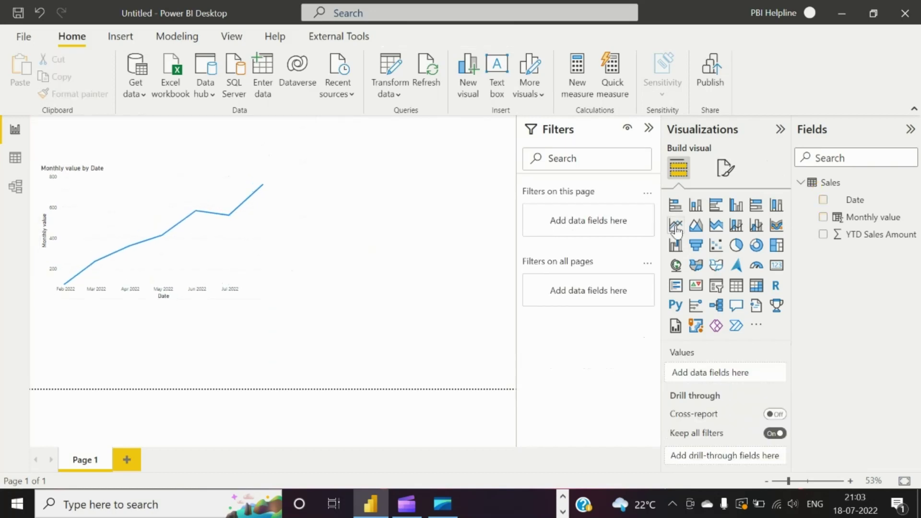
{"action": "left_click", "coordinate": [218, 257]}
{"action": "left_click_drag", "start_coordinate": [253, 244], "coordinate": [362, 256]}
{"action": "left_click", "coordinate": [736, 205]}
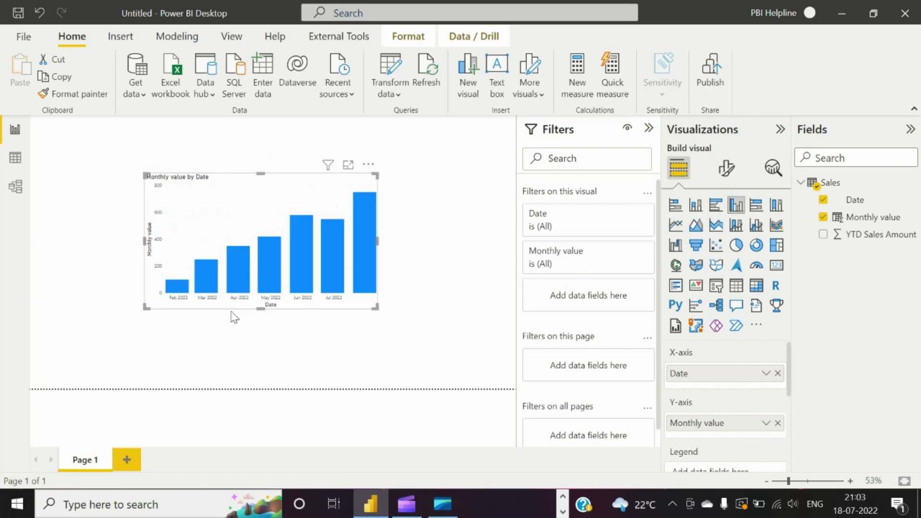
{"action": "left_click_drag", "start_coordinate": [146, 307], "coordinate": [56, 333]}
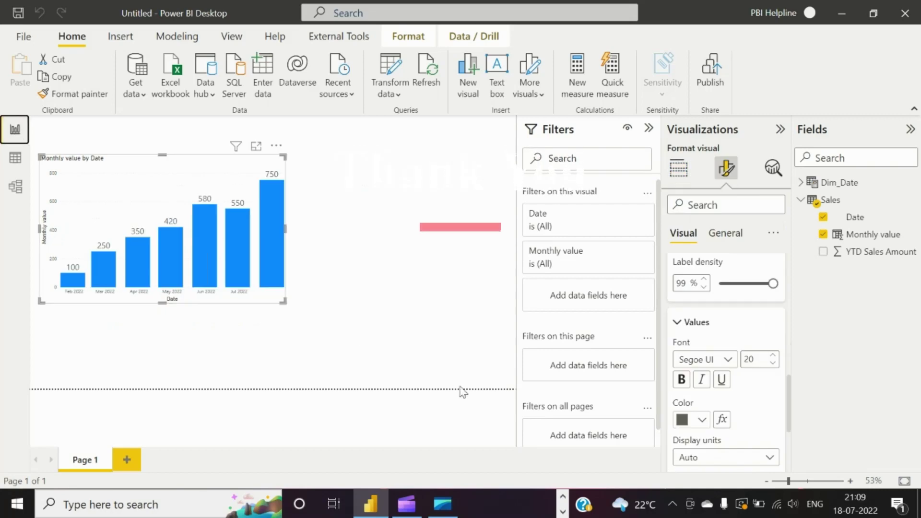